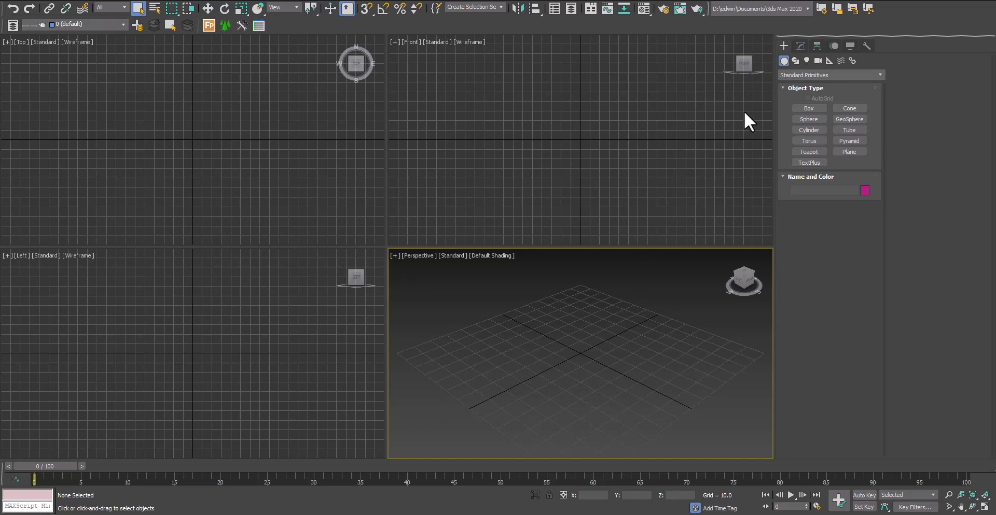
Step: Draw a finalFluid fFluidGrid in the Perspective view, about 73 wide, 72 high and 77 deep
{"action": "left_click", "coordinate": [880, 76]}
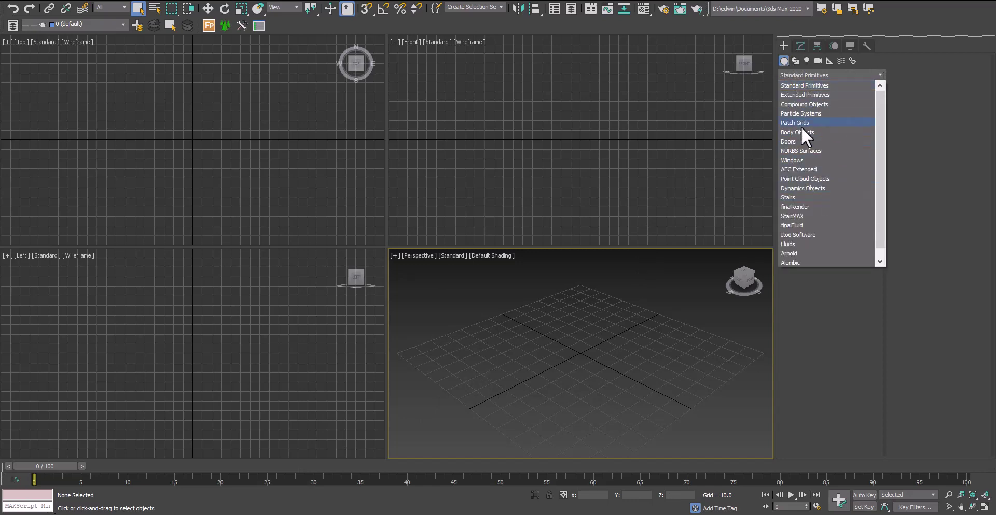
{"action": "left_click", "coordinate": [803, 225]}
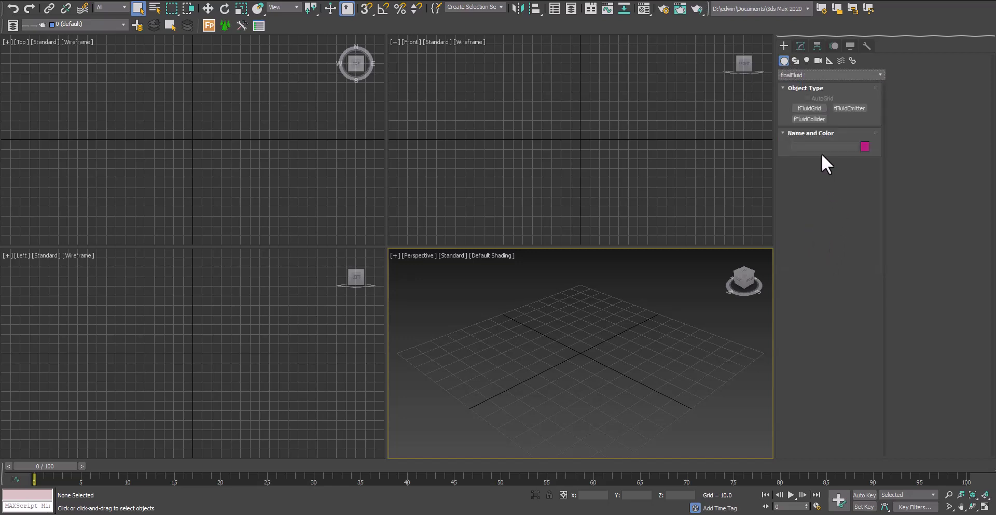
{"action": "left_click", "coordinate": [809, 107]}
{"action": "left_click_drag", "start_coordinate": [500, 343], "coordinate": [693, 344]}
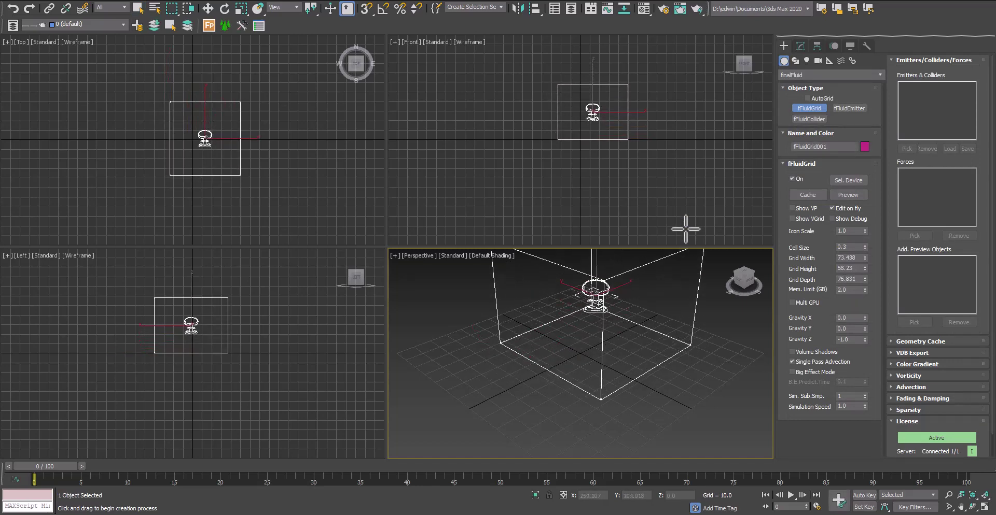
{"action": "left_click", "coordinate": [679, 209]}
{"action": "middle_click_drag", "start_coordinate": [607, 332], "coordinate": [613, 371]}
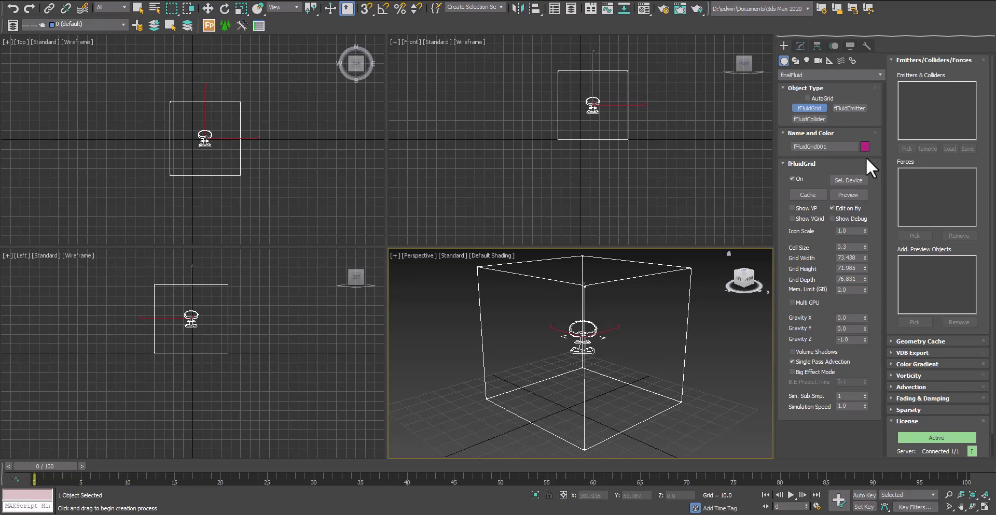
Step: Place a spherical fFluidEmitter on the ground plane inside the fluid grid
{"action": "left_click", "coordinate": [857, 108]}
{"action": "left_click", "coordinate": [570, 397]}
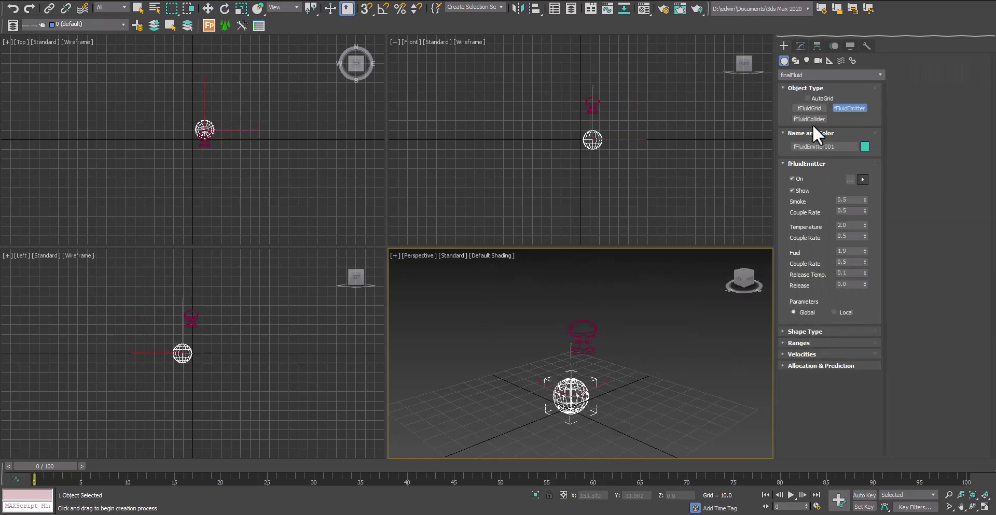
{"action": "left_click", "coordinate": [800, 46]}
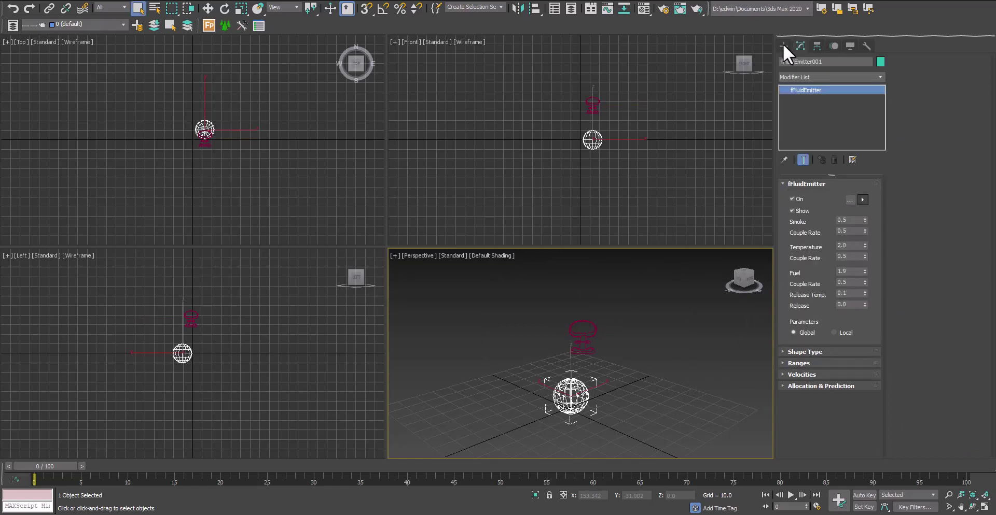
{"action": "left_click", "coordinate": [783, 45]}
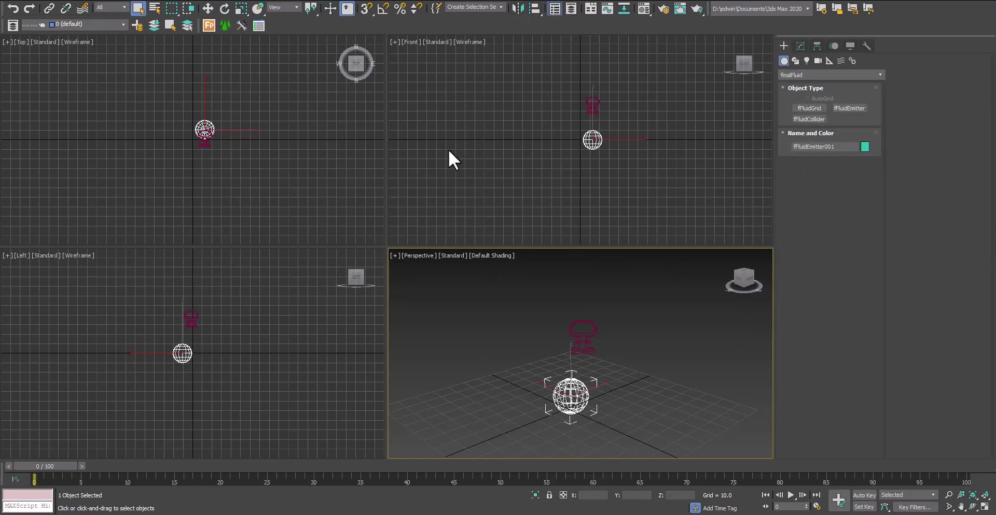
Step: Select the fluid grid and review its simulation parameters
{"action": "left_click", "coordinate": [77, 100]}
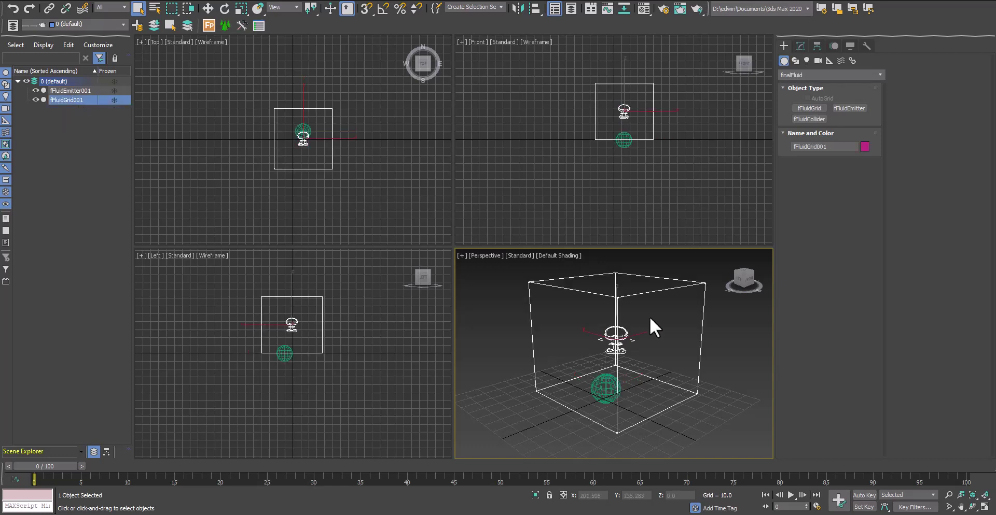
{"action": "left_click", "coordinate": [800, 46]}
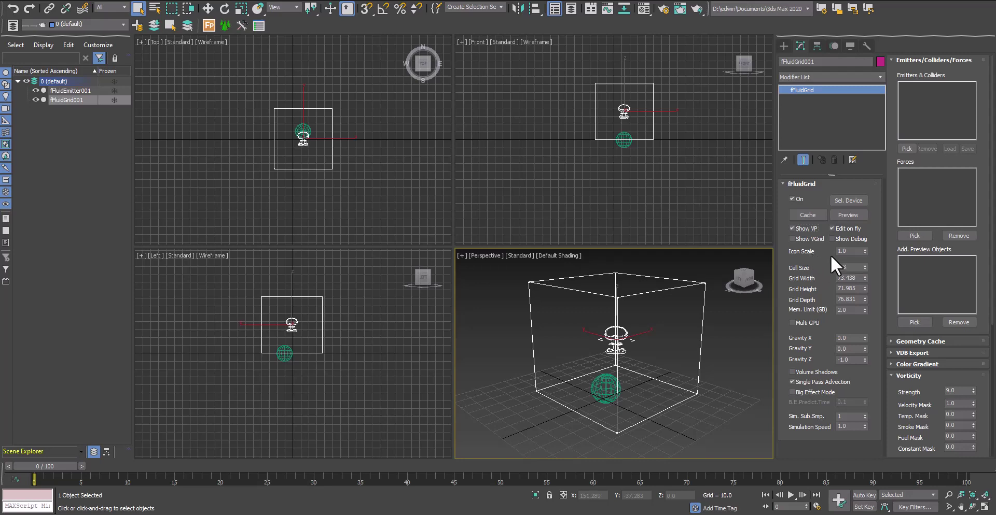
{"action": "left_click", "coordinate": [783, 45]}
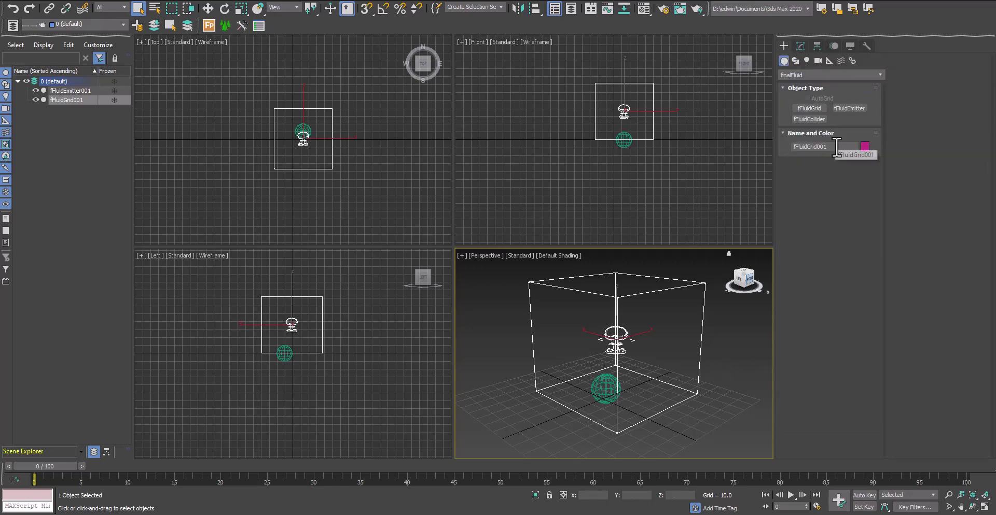
Step: Place a spherical fFluidCollider on the ground plane inside the grid, beside the emitter
{"action": "left_click", "coordinate": [810, 118]}
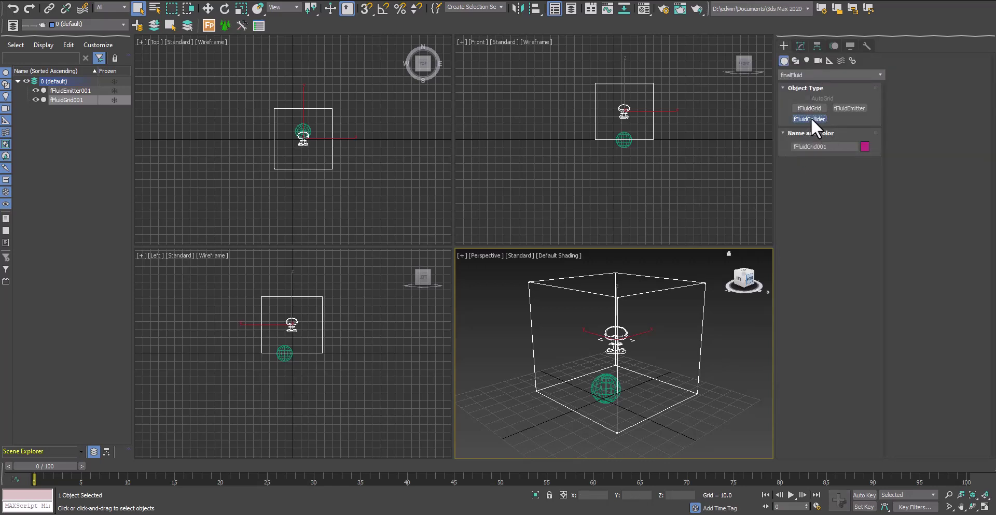
{"action": "left_click", "coordinate": [656, 392]}
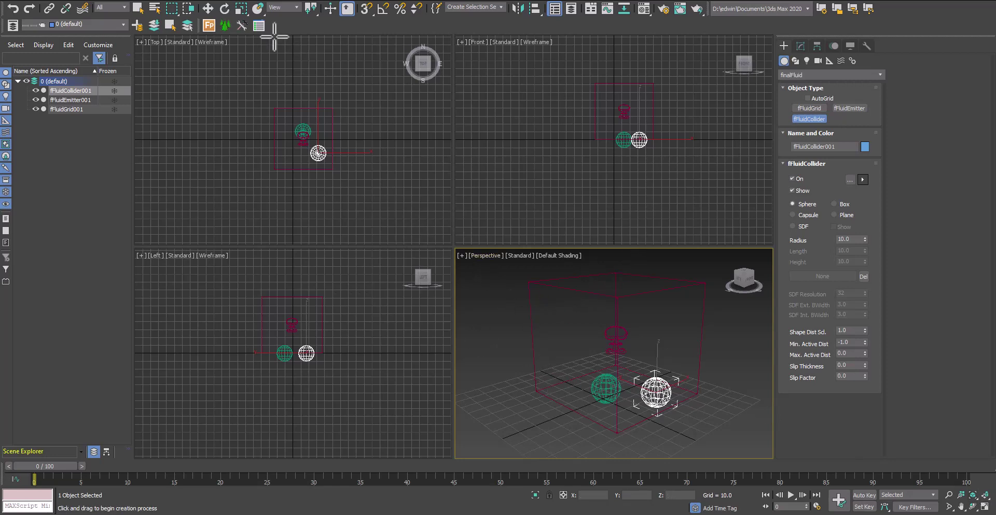
{"action": "left_click", "coordinate": [208, 8]}
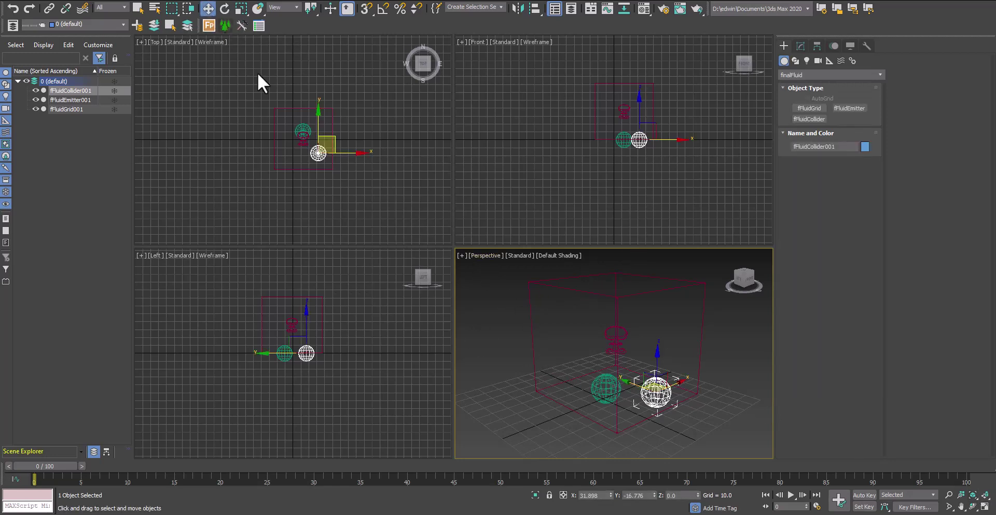
Step: Select the fluid grid and change its object color to light orange
{"action": "left_click", "coordinate": [619, 298]}
{"action": "left_click", "coordinate": [616, 336]}
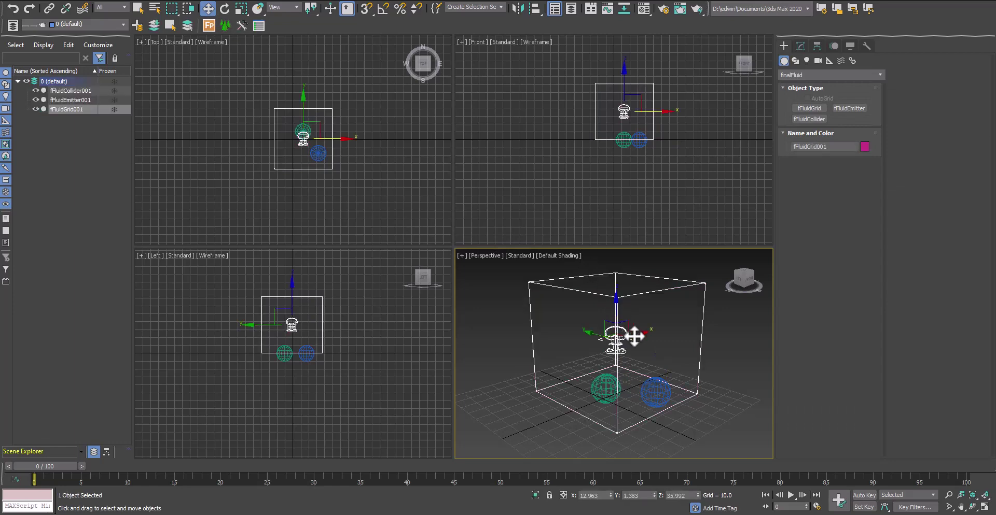
{"action": "left_click", "coordinate": [864, 148]}
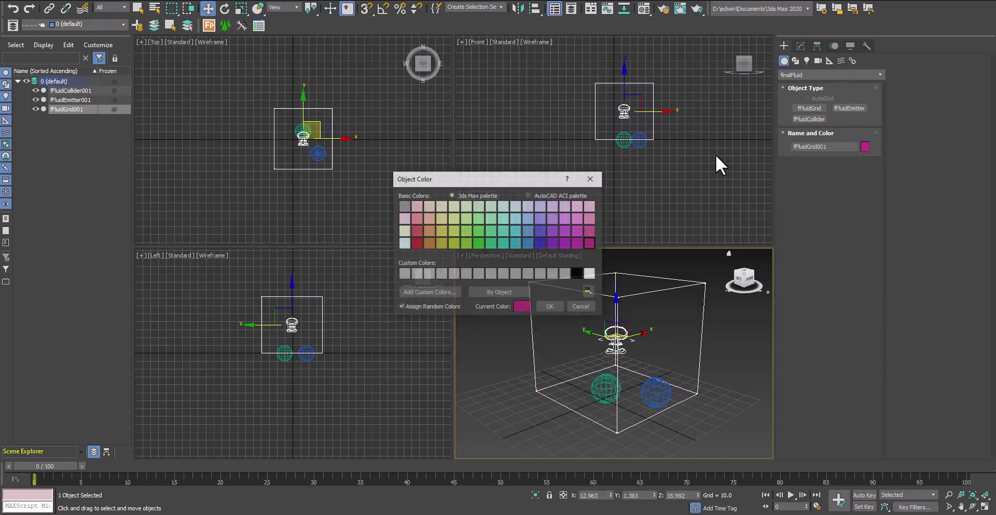
{"action": "left_click", "coordinate": [427, 219]}
{"action": "left_click", "coordinate": [548, 308]}
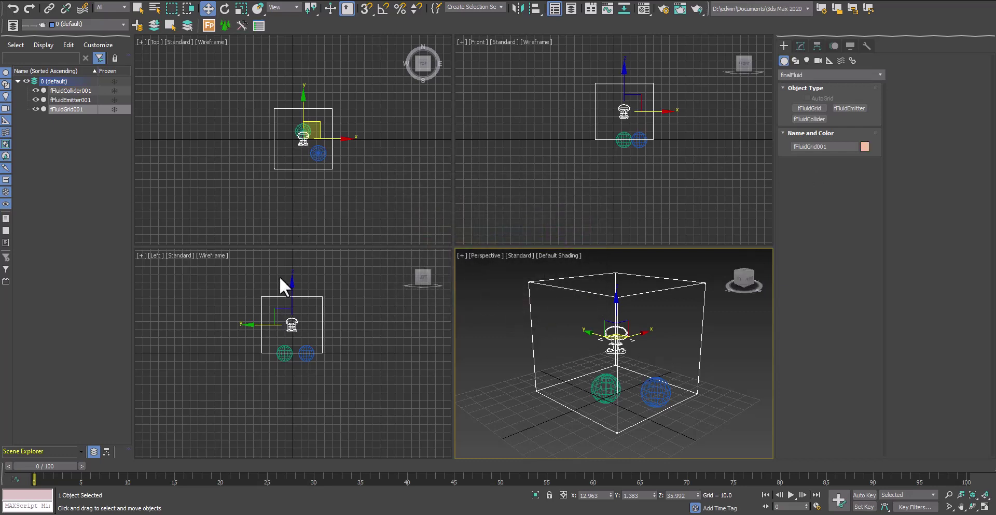
Step: Move the fluid grid down to a Z position of about 9.7, enclosing the emitter and collider
{"action": "left_click", "coordinate": [288, 322]}
{"action": "left_click_drag", "start_coordinate": [291, 289], "coordinate": [296, 307]}
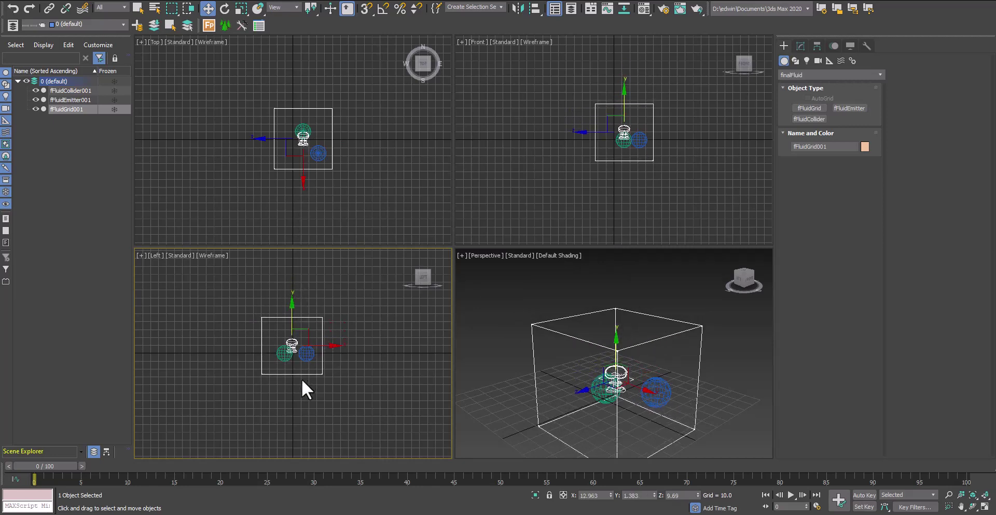
{"action": "scroll", "coordinate": [294, 378], "scroll_direction": "up", "scroll_amount": 3}
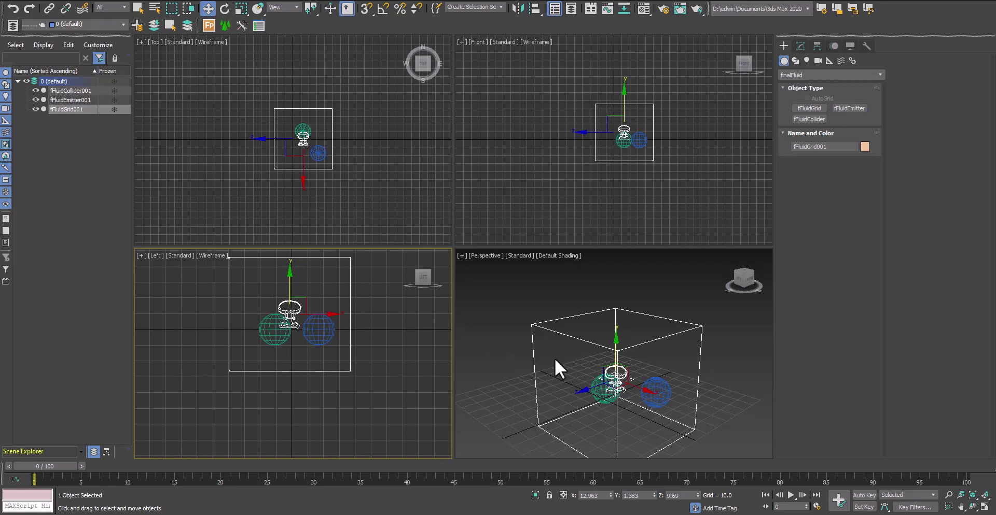
Step: Add fFluidEmitter001 to the fluid grid's Emitters & Colliders list
{"action": "middle_click_drag", "start_coordinate": [555, 359], "coordinate": [550, 314]}
{"action": "left_click", "coordinate": [798, 46]}
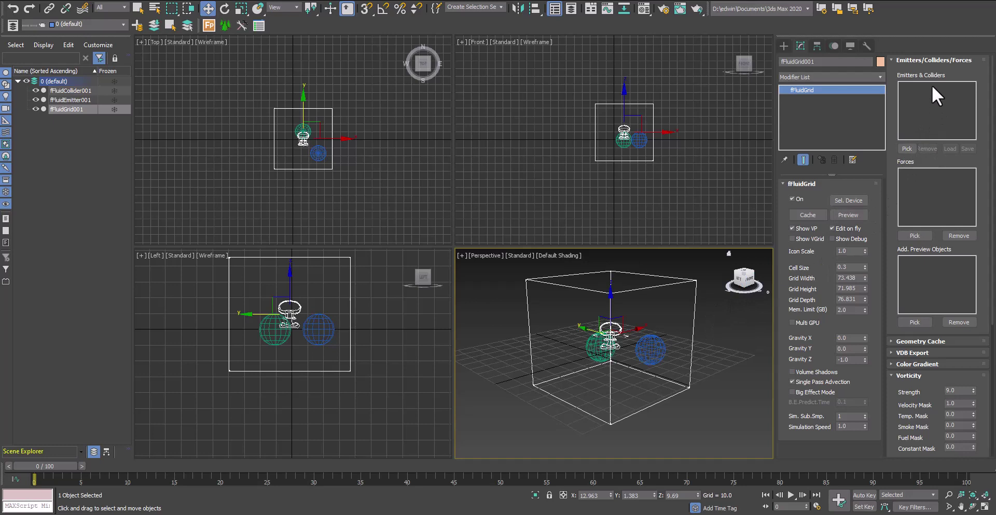
{"action": "left_click", "coordinate": [906, 148]}
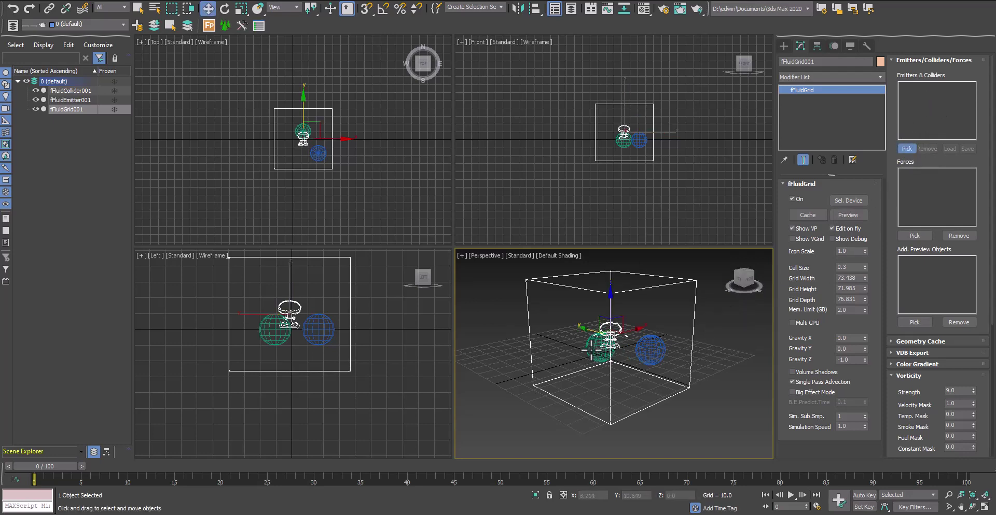
{"action": "left_click", "coordinate": [612, 358]}
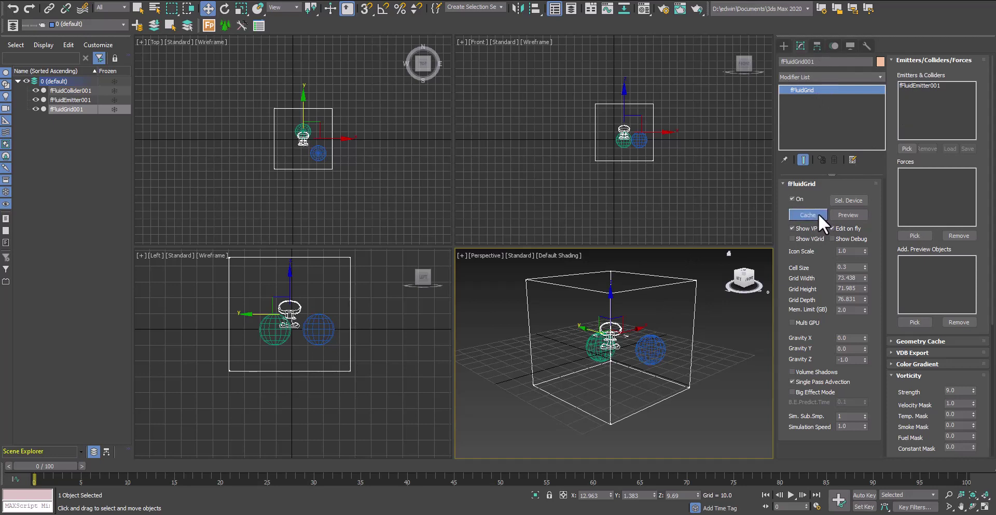
Step: Run the finalFluid preview of the simulation and turn on Show Debug for the grid
{"action": "left_click", "coordinate": [855, 213]}
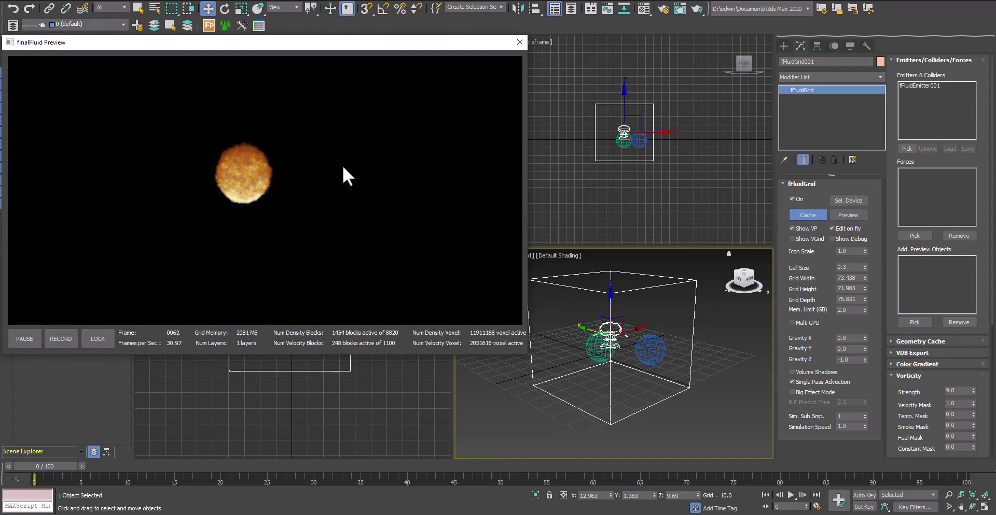
{"action": "left_click", "coordinate": [519, 42]}
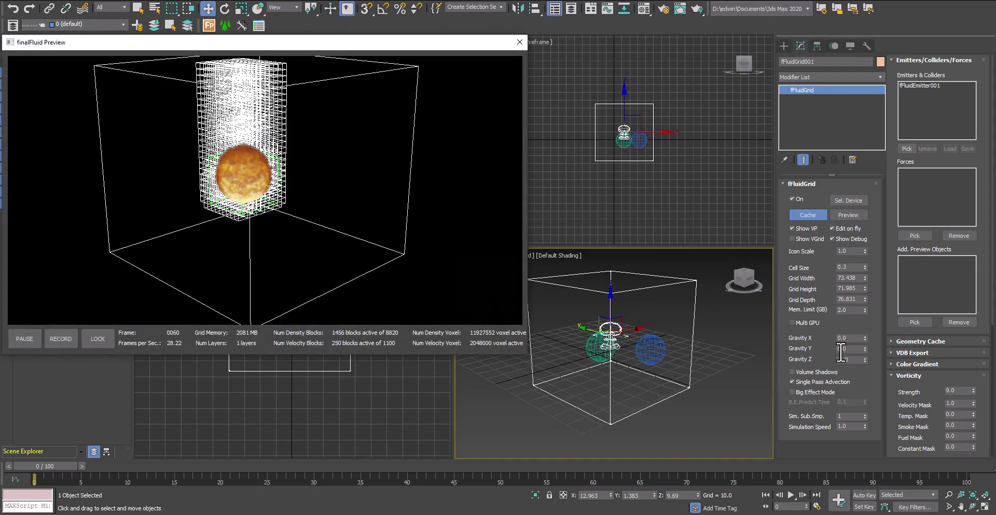
Step: Set the grid's Cell Size to 2.0, change it to 1.0, and turn off Show Debug
{"action": "double_click", "coordinate": [850, 267]}
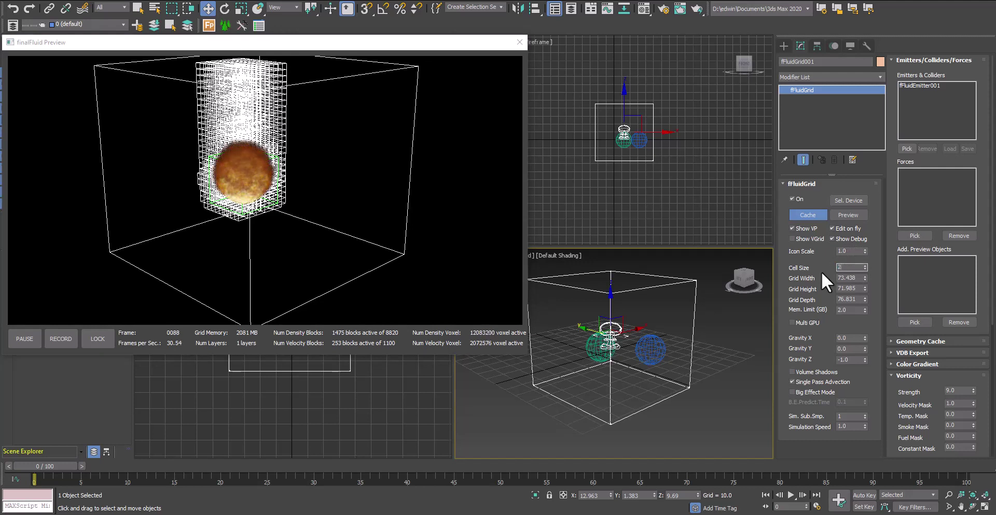
{"action": "type", "text": "2"}
{"action": "key", "text": "Return"}
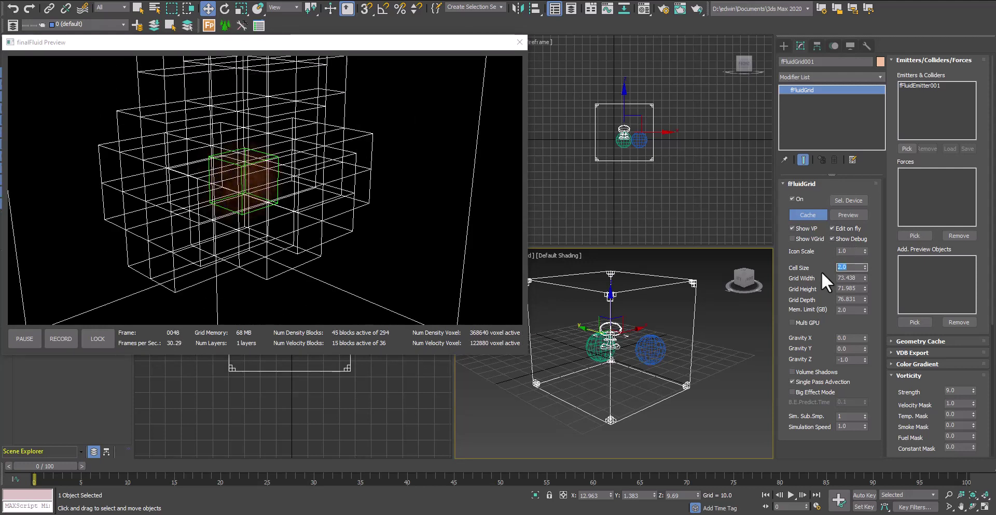
{"action": "type", "text": "1"}
{"action": "key", "text": "Return"}
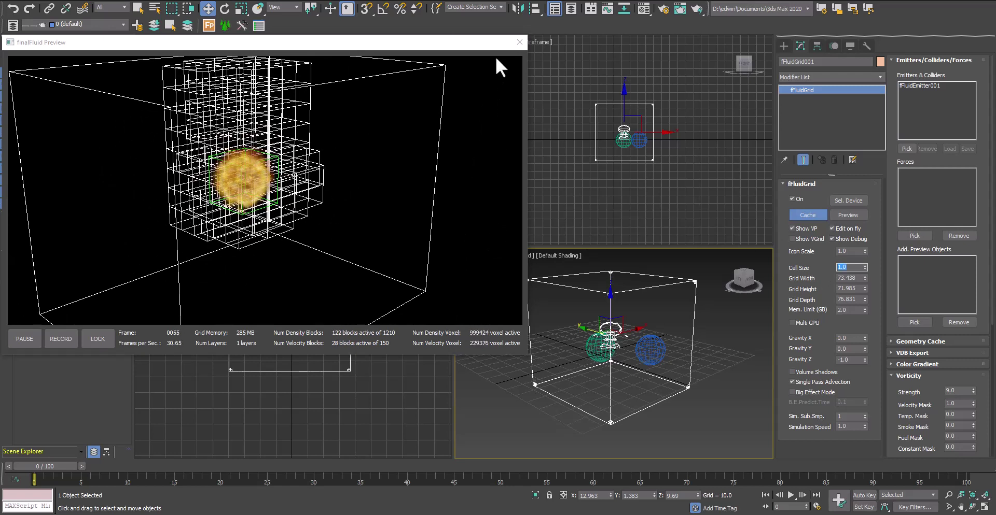
{"action": "left_click", "coordinate": [832, 239]}
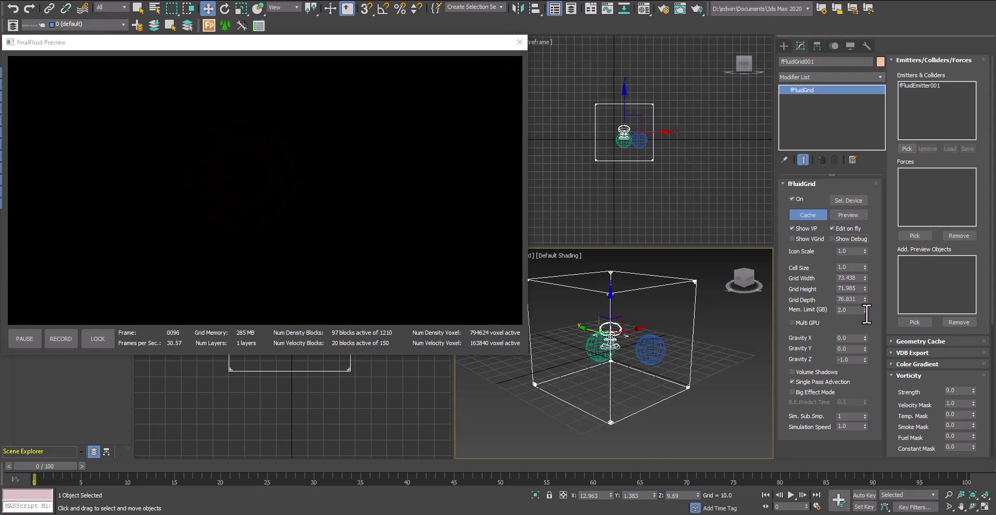
Step: Set the fluid grid's Vorticity Strength to 2.0
{"action": "scroll", "coordinate": [932, 383], "scroll_direction": "down", "scroll_amount": 1}
{"action": "left_click_drag", "start_coordinate": [932, 383], "coordinate": [921, 259]}
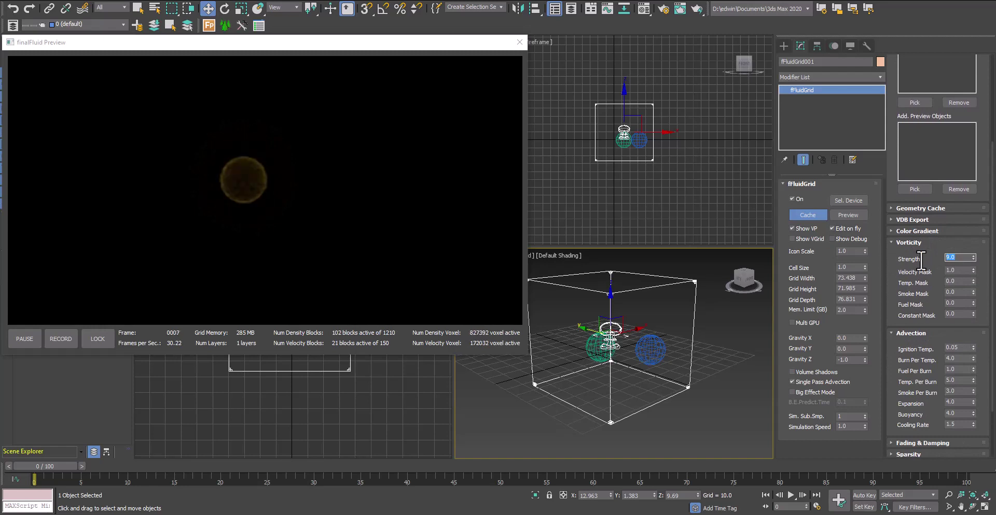
{"action": "type", "text": "2"}
{"action": "key", "text": "Return"}
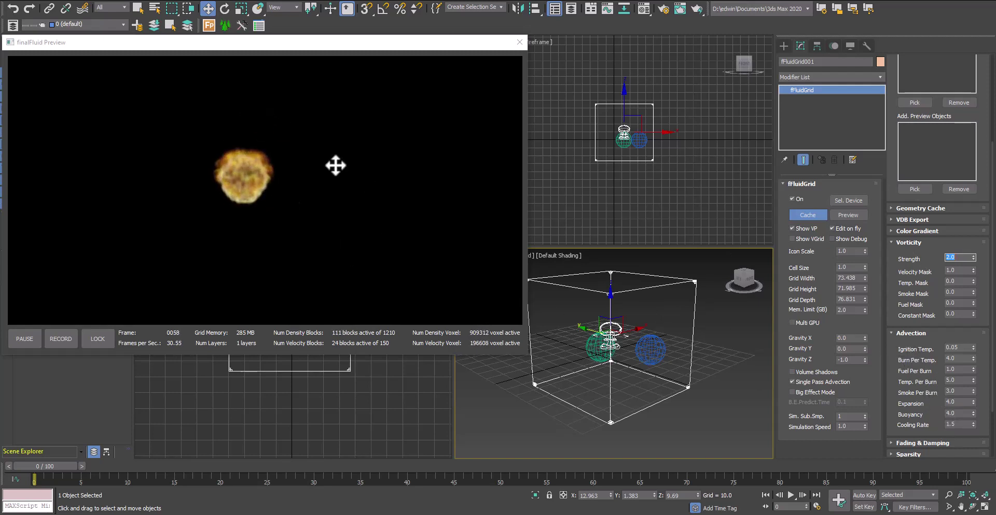
Step: Set the fluid grid's Advection Buoyancy to 200.0 and close the simulation preview
{"action": "double_click", "coordinate": [965, 414]}
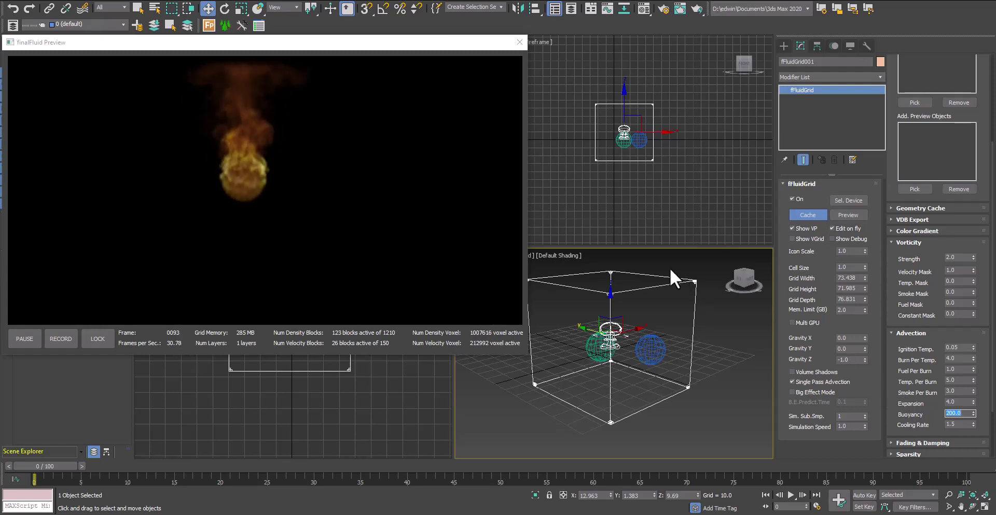
{"action": "middle_click_drag", "start_coordinate": [658, 337], "coordinate": [655, 386]}
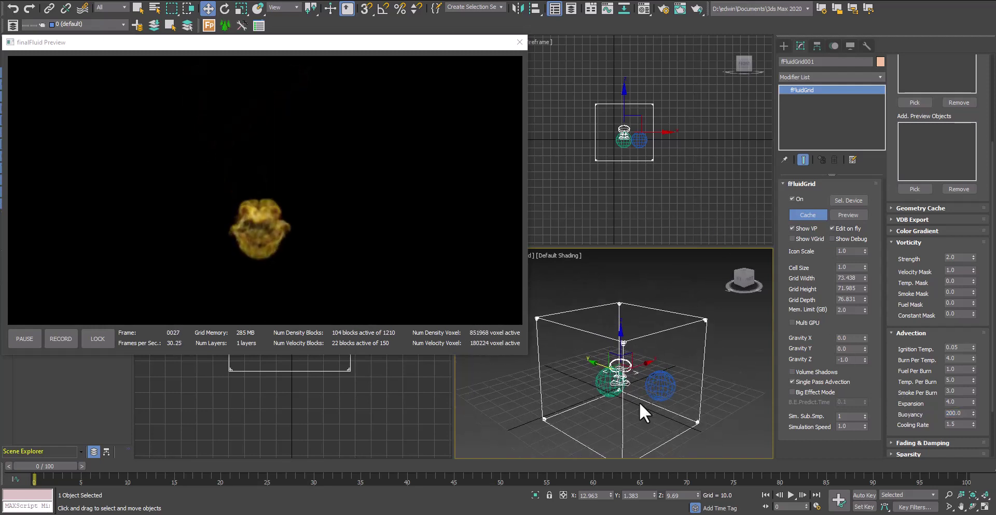
{"action": "left_click", "coordinate": [519, 42]}
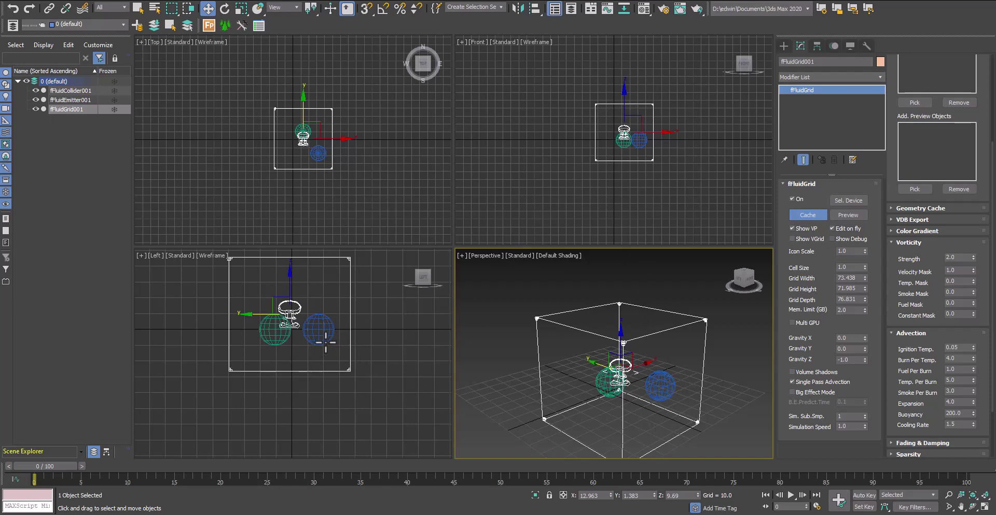
Step: Create a standard primitive box over the emitter in the Top viewport, about 30 long, 27 wide and 2.6 high
{"action": "middle_click_drag", "start_coordinate": [322, 327], "coordinate": [322, 371]}
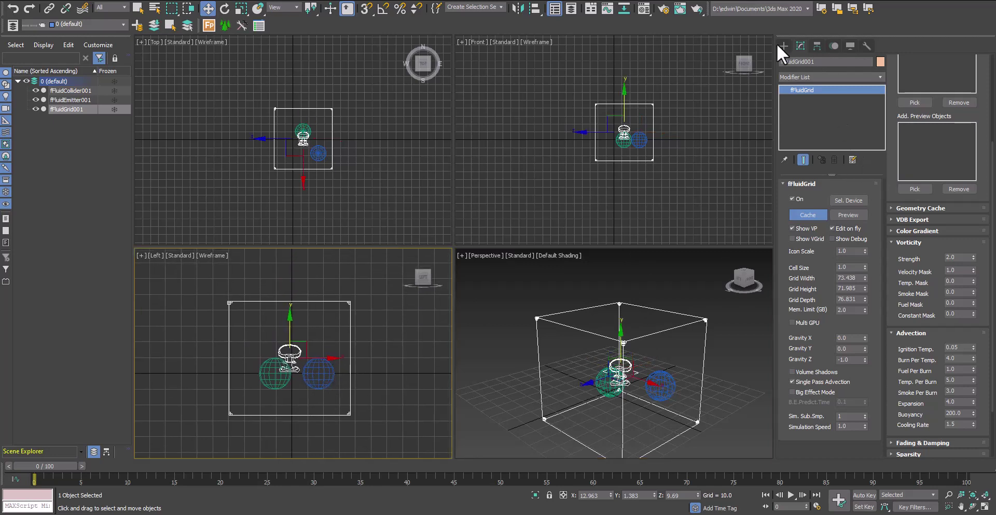
{"action": "left_click", "coordinate": [783, 46]}
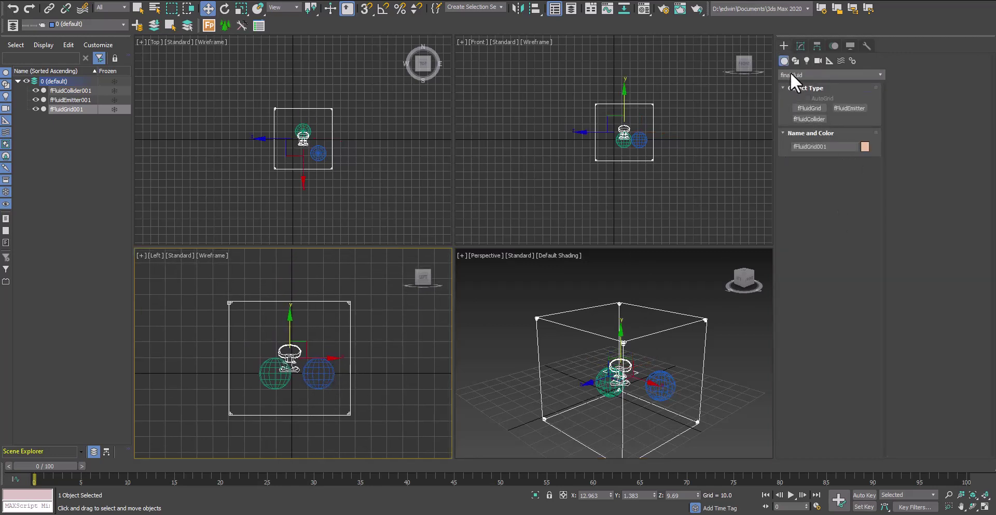
{"action": "left_click", "coordinate": [790, 74]}
{"action": "left_click", "coordinate": [796, 83]}
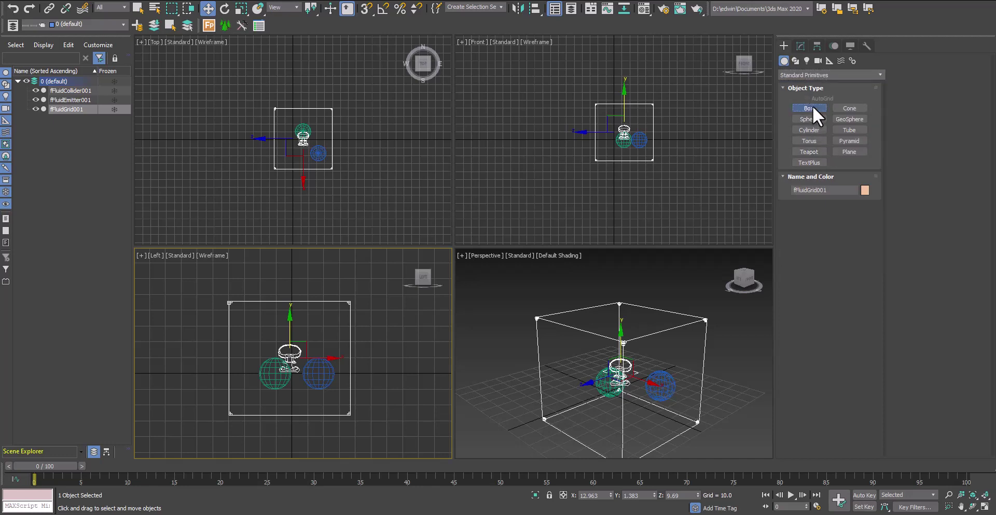
{"action": "left_click", "coordinate": [812, 107]}
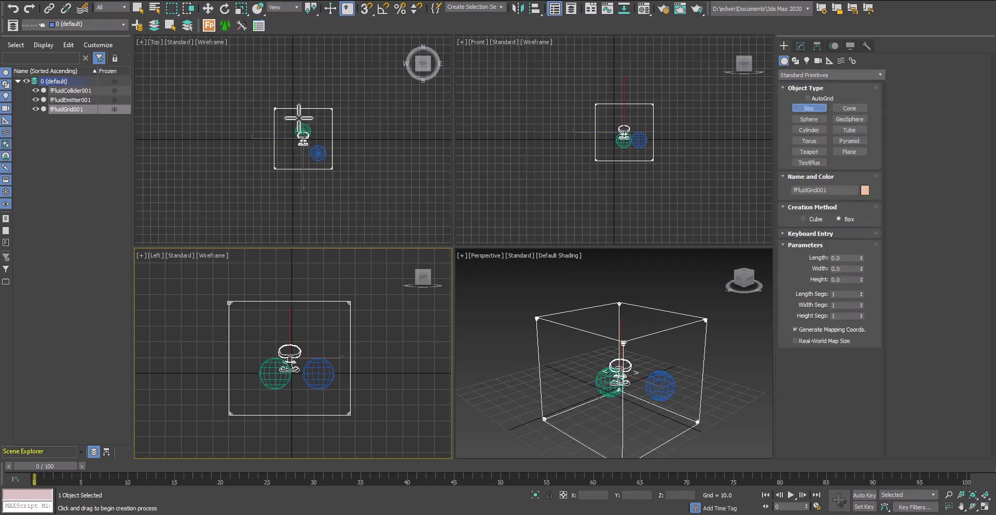
{"action": "left_click_drag", "start_coordinate": [294, 118], "coordinate": [313, 139]}
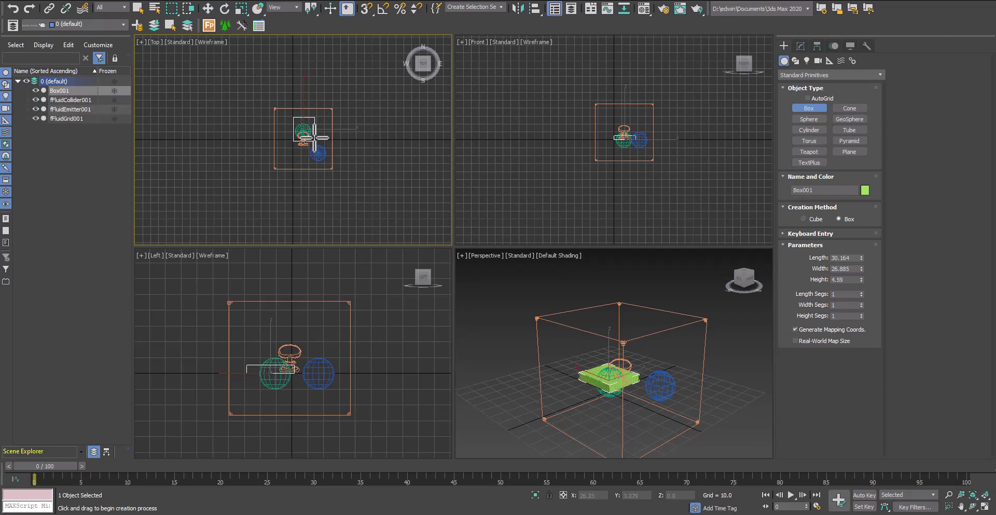
Step: Raise the box above the emitter in the Front viewport to a Z position of about 22
{"action": "left_click", "coordinate": [207, 8]}
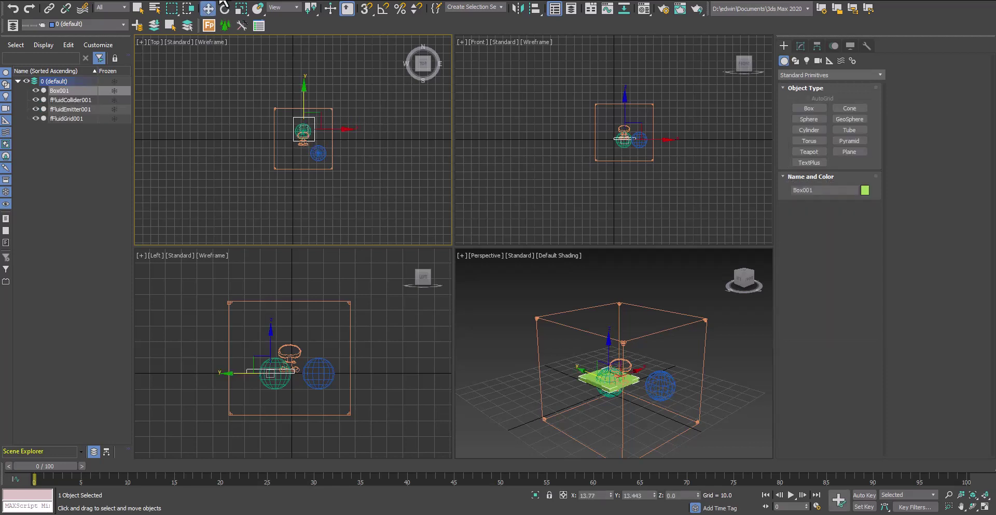
{"action": "middle_click", "coordinate": [605, 124]}
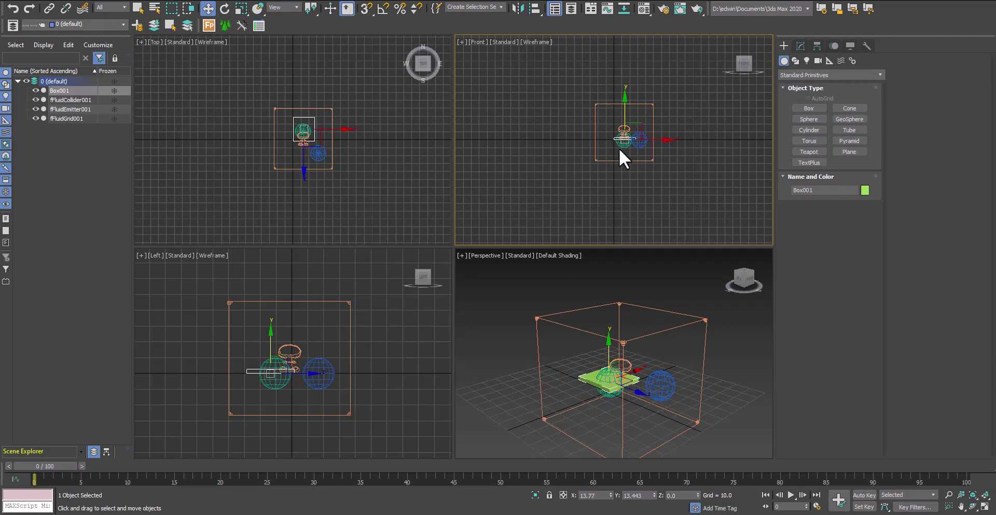
{"action": "scroll", "coordinate": [618, 148], "scroll_direction": "up", "scroll_amount": 5}
{"action": "left_click_drag", "start_coordinate": [629, 88], "coordinate": [638, 39]}
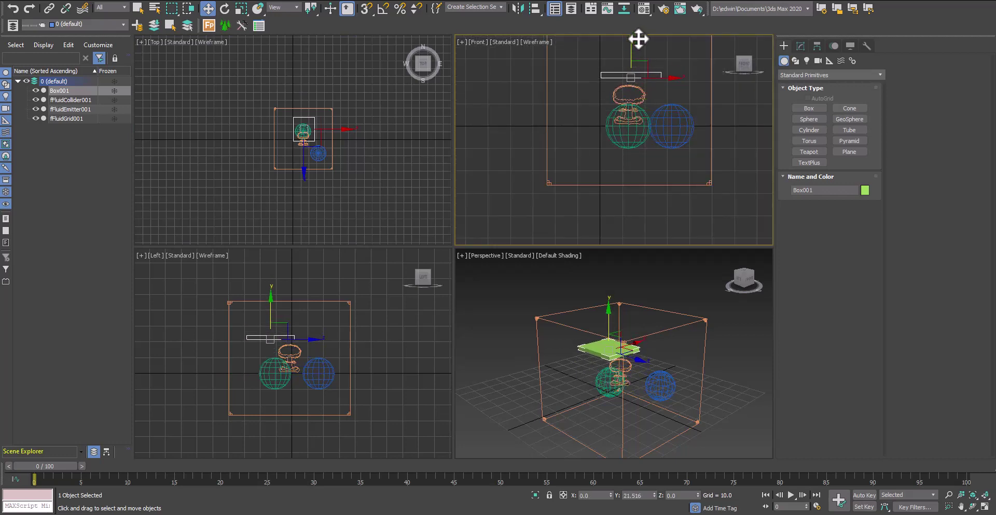
{"action": "middle_click_drag", "start_coordinate": [620, 81], "coordinate": [628, 101]}
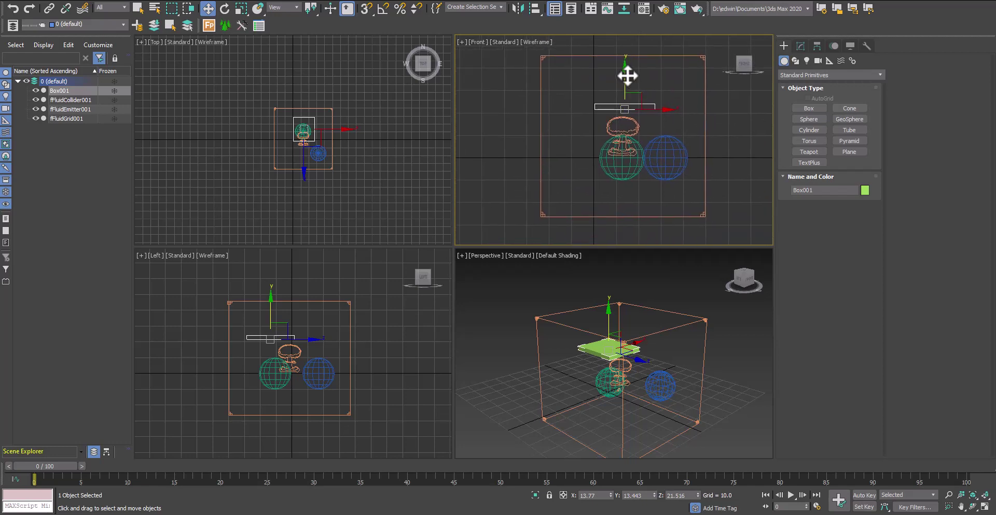
{"action": "left_click_drag", "start_coordinate": [627, 76], "coordinate": [625, 74]}
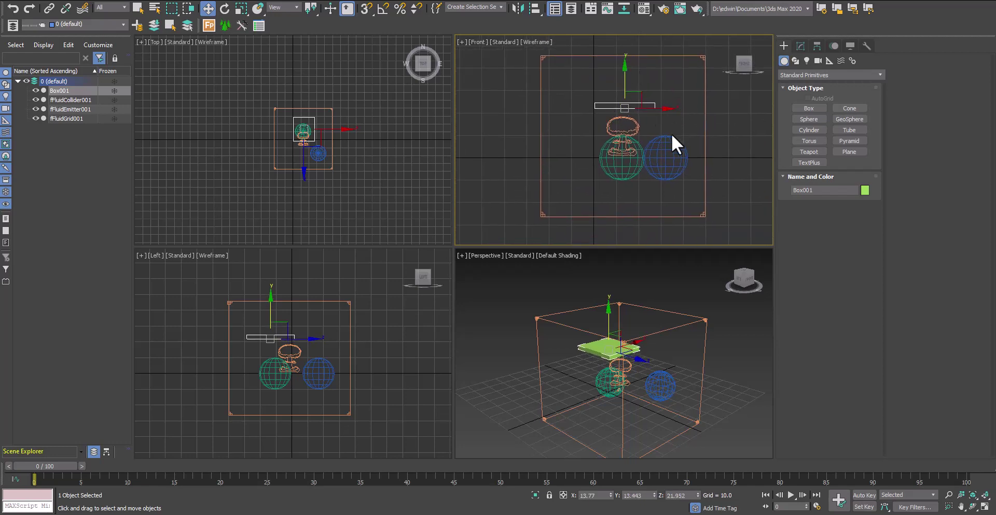
Step: Change the fluid collider's shape to SDF and assign the box as its source object
{"action": "left_click", "coordinate": [671, 133]}
{"action": "left_click", "coordinate": [801, 45]}
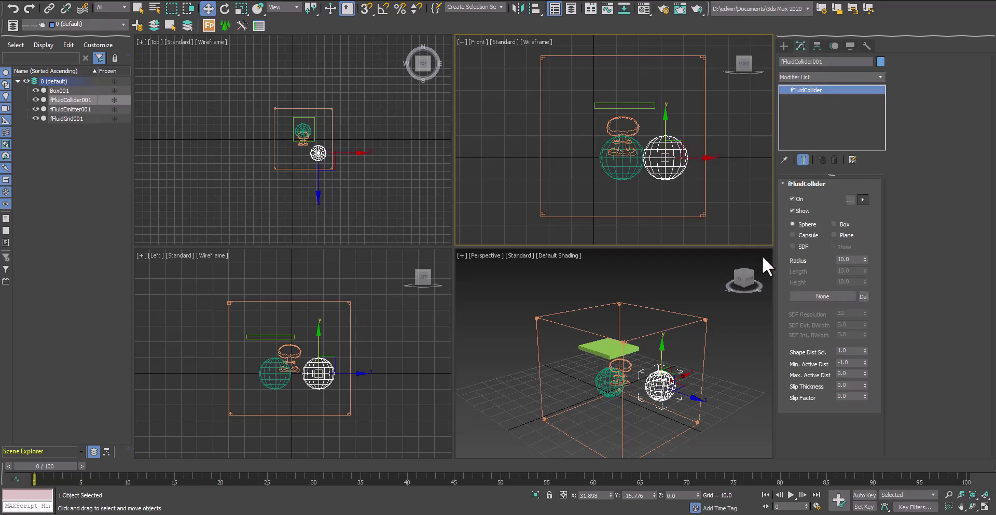
{"action": "left_click", "coordinate": [792, 247]}
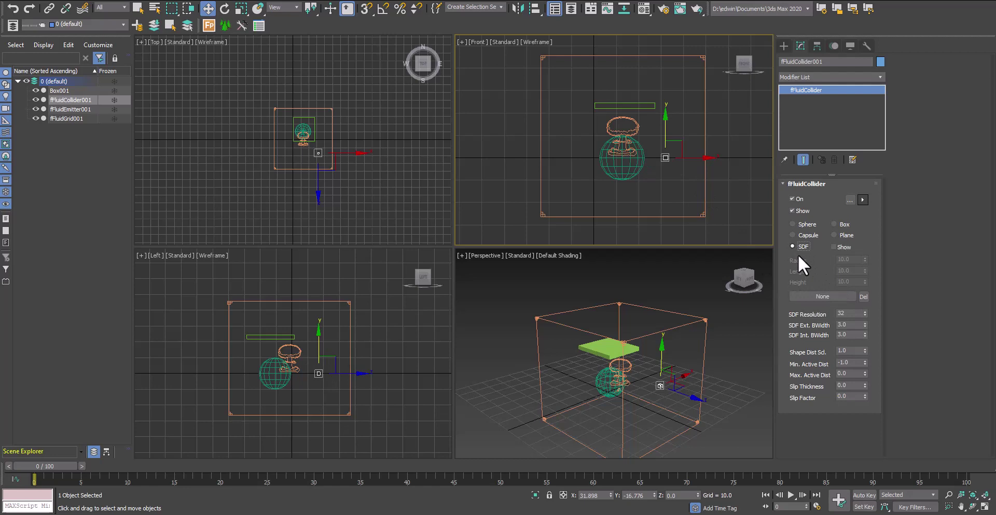
{"action": "left_click", "coordinate": [823, 296]}
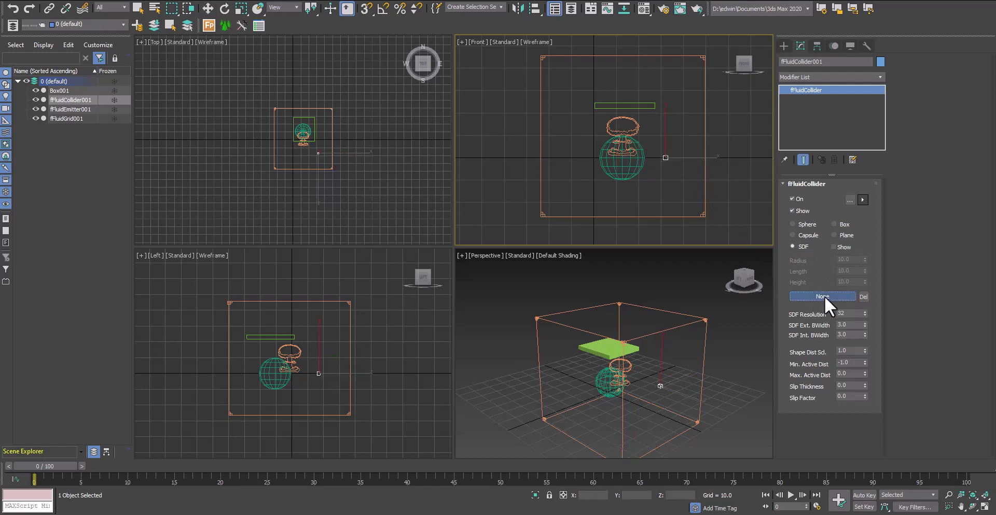
{"action": "left_click", "coordinate": [641, 110]}
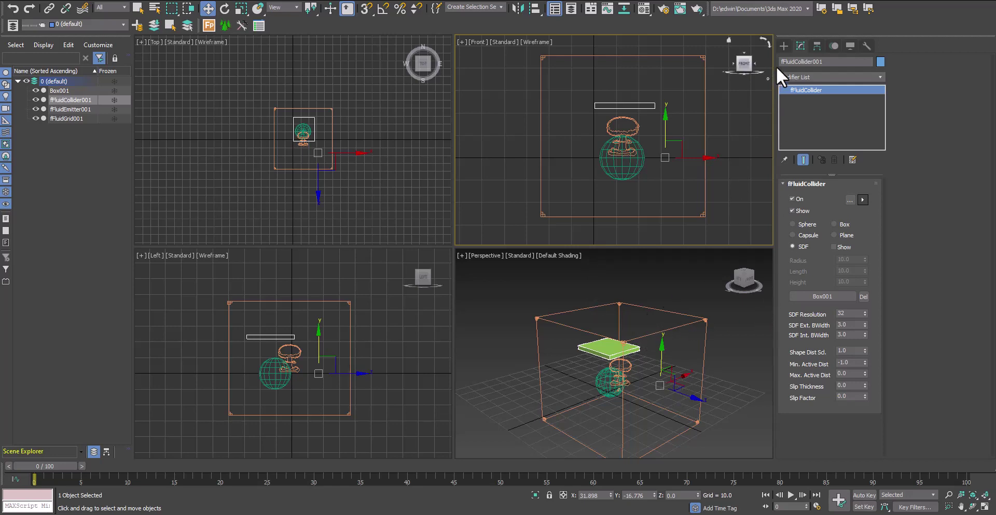
Step: Select the fluid grid and add ffFluidCollider001 to its Emitters & Colliders list
{"action": "left_click", "coordinate": [784, 45]}
{"action": "left_click", "coordinate": [801, 47]}
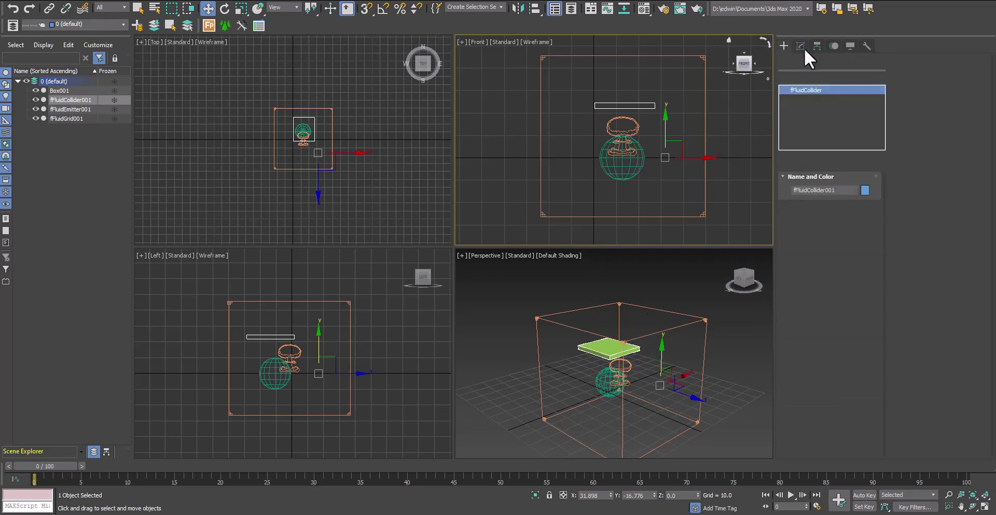
{"action": "left_click", "coordinate": [516, 340]}
{"action": "middle_click_drag", "start_coordinate": [581, 365], "coordinate": [610, 360], "text": "alt"}
{"action": "left_click", "coordinate": [614, 366]}
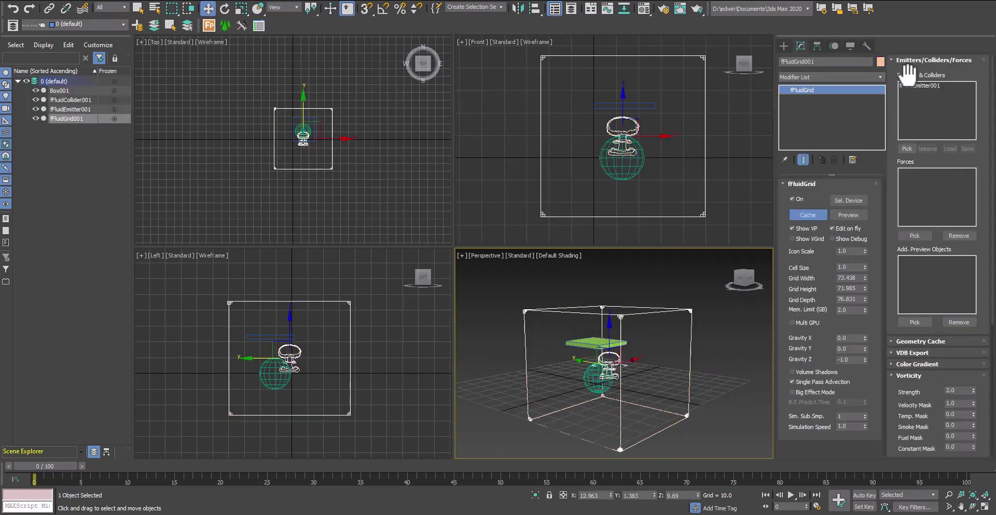
{"action": "left_click", "coordinate": [907, 148]}
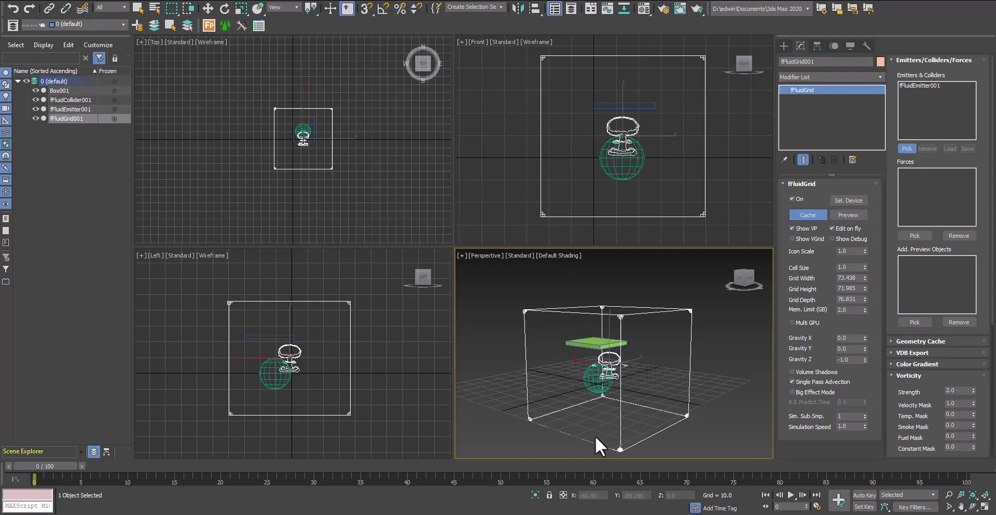
{"action": "left_click", "coordinate": [76, 100]}
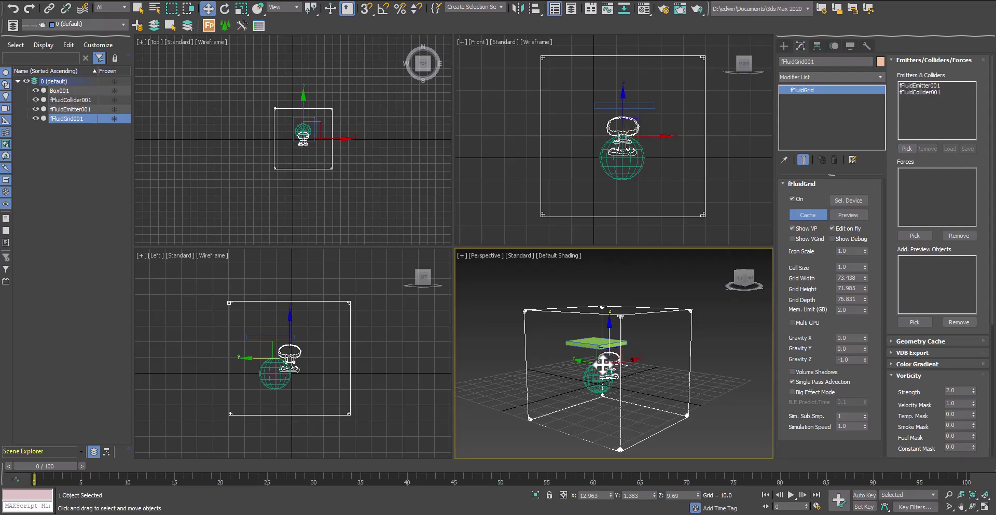
Step: Run the finalFluid preview and examine how the fire interacts with the box collider from a closer angle
{"action": "scroll", "coordinate": [620, 378], "scroll_direction": "up", "scroll_amount": 2}
{"action": "scroll", "coordinate": [620, 378], "scroll_direction": "down", "scroll_amount": 2}
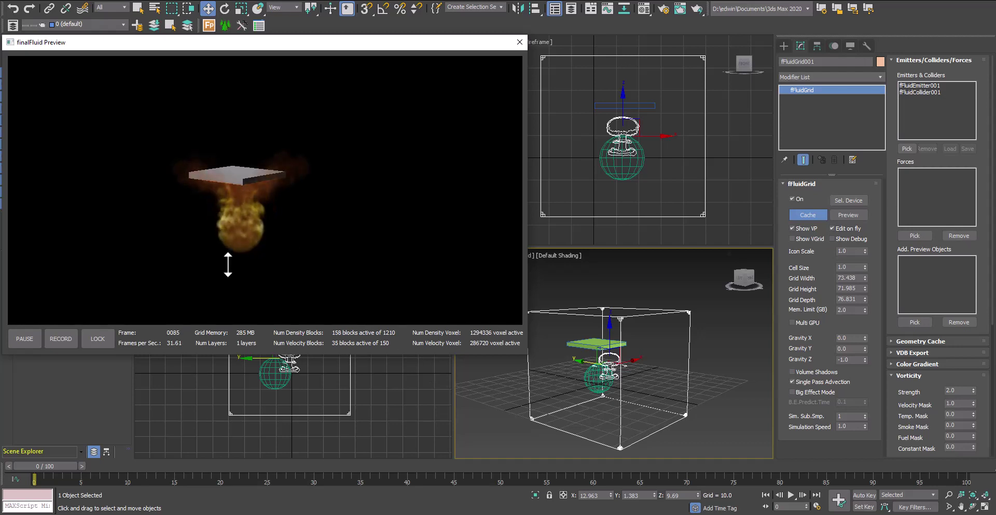
{"action": "scroll", "coordinate": [608, 363], "scroll_direction": "up", "scroll_amount": 4}
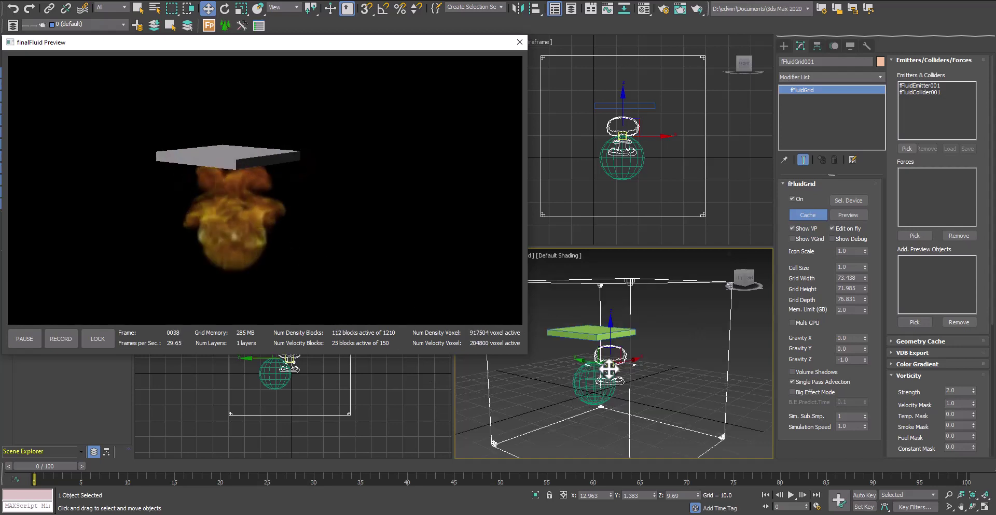
{"action": "middle_click_drag", "start_coordinate": [610, 359], "coordinate": [612, 361], "text": "alt"}
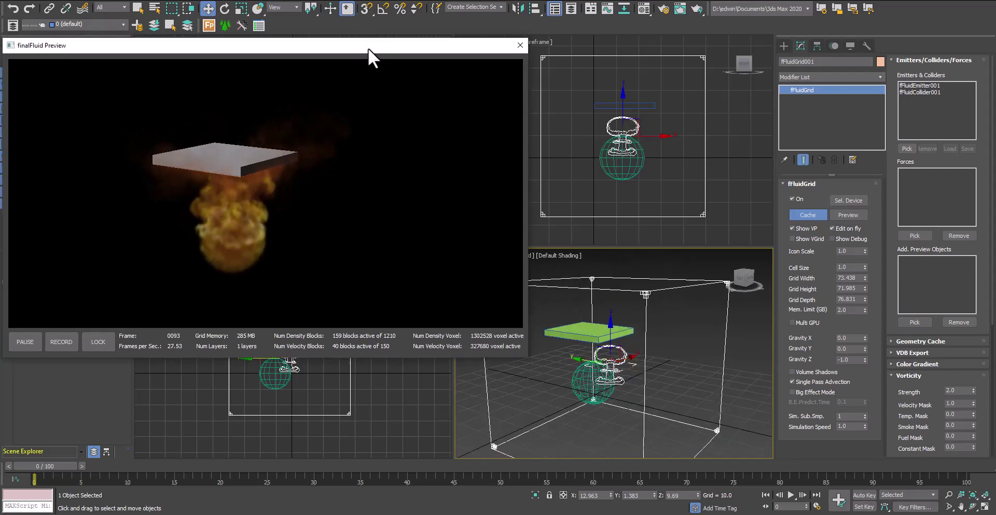
Step: Move the preview window clear of the Top viewport and shift the box along X to about 2.9
{"action": "left_click_drag", "start_coordinate": [368, 46], "coordinate": [355, 156]}
{"action": "scroll", "coordinate": [310, 127], "scroll_direction": "up", "scroll_amount": 4}
{"action": "middle_click_drag", "start_coordinate": [310, 127], "coordinate": [353, 79]}
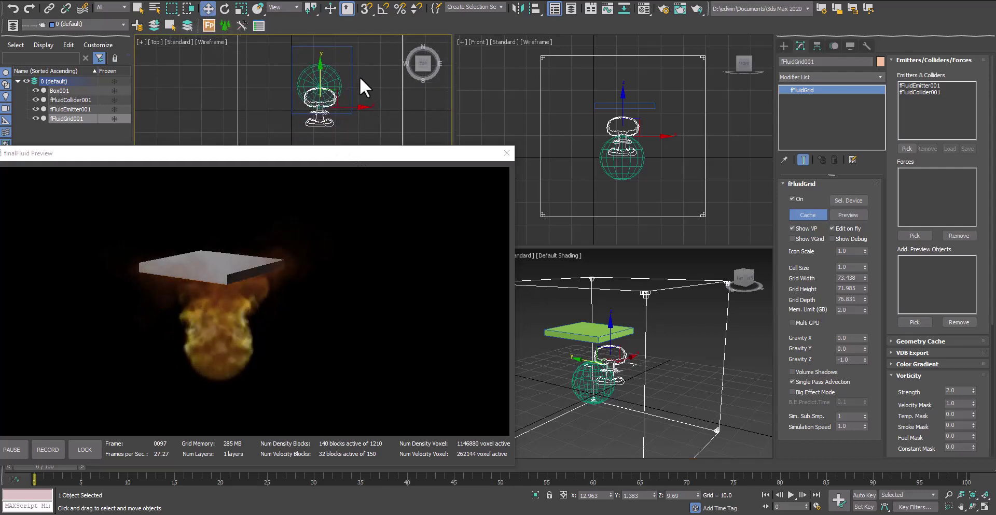
{"action": "left_click", "coordinate": [353, 74]}
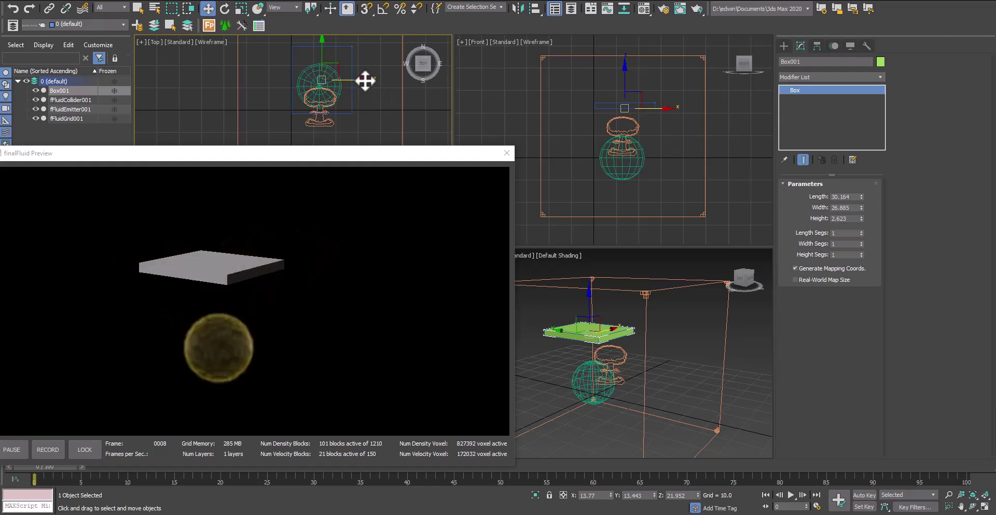
{"action": "left_click_drag", "start_coordinate": [365, 81], "coordinate": [341, 80]}
Step: Lower the box to a Z position of about 16 and shift it along X to about 7.7
{"action": "left_click", "coordinate": [618, 107]}
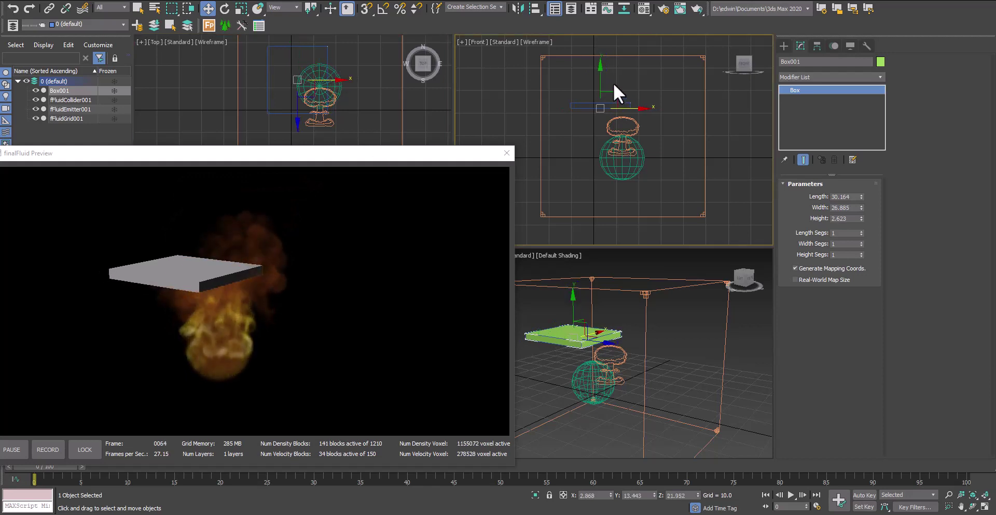
{"action": "left_click_drag", "start_coordinate": [600, 69], "coordinate": [600, 80]}
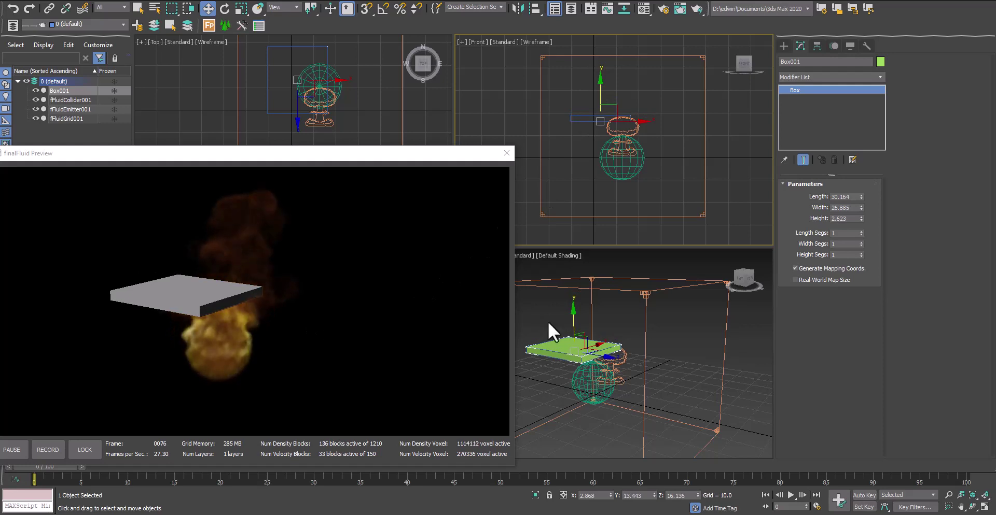
{"action": "left_click", "coordinate": [593, 349]}
{"action": "middle_click_drag", "start_coordinate": [593, 349], "coordinate": [637, 341], "text": "alt"}
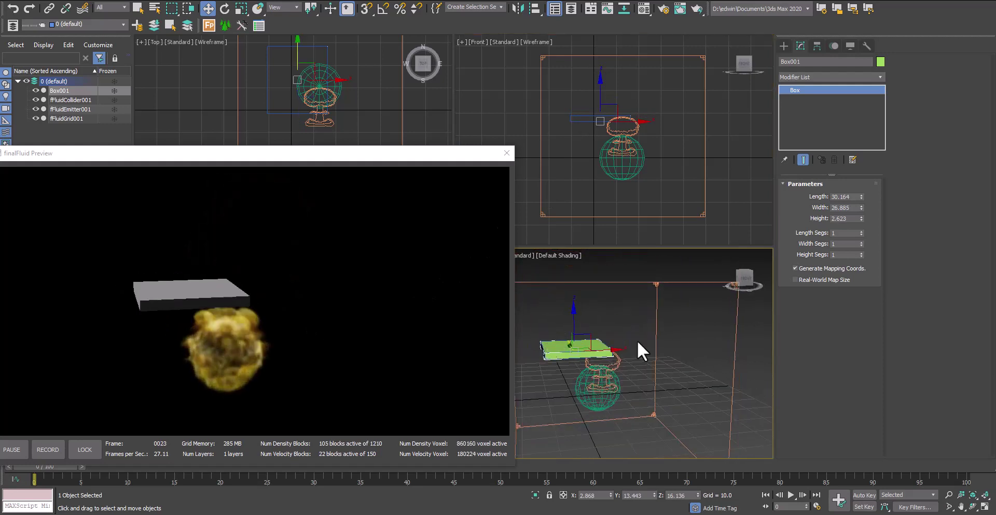
{"action": "left_click_drag", "start_coordinate": [619, 347], "coordinate": [624, 347]}
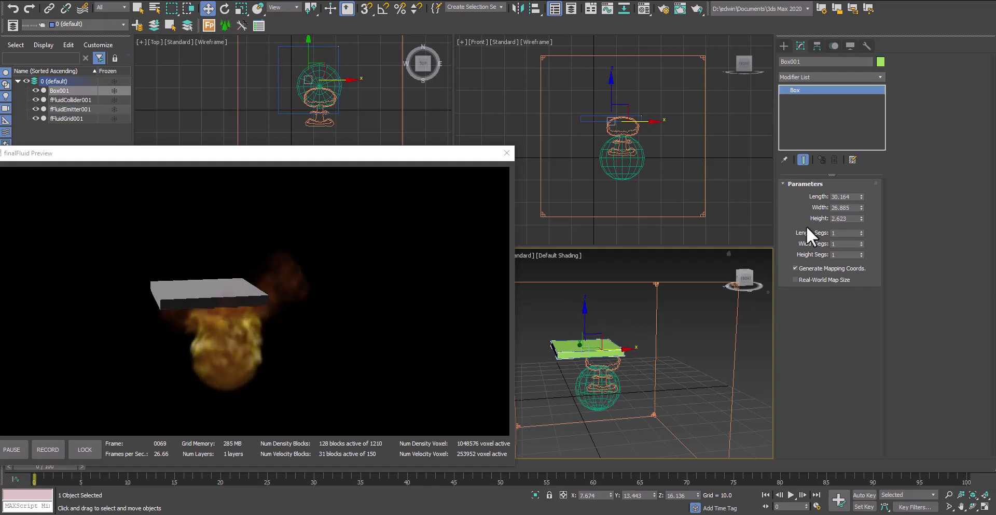
Step: Select the fluid grid, collapse its Vorticity settings, and set the Advection Burn Per Temp. to 2.0
{"action": "left_click", "coordinate": [595, 399]}
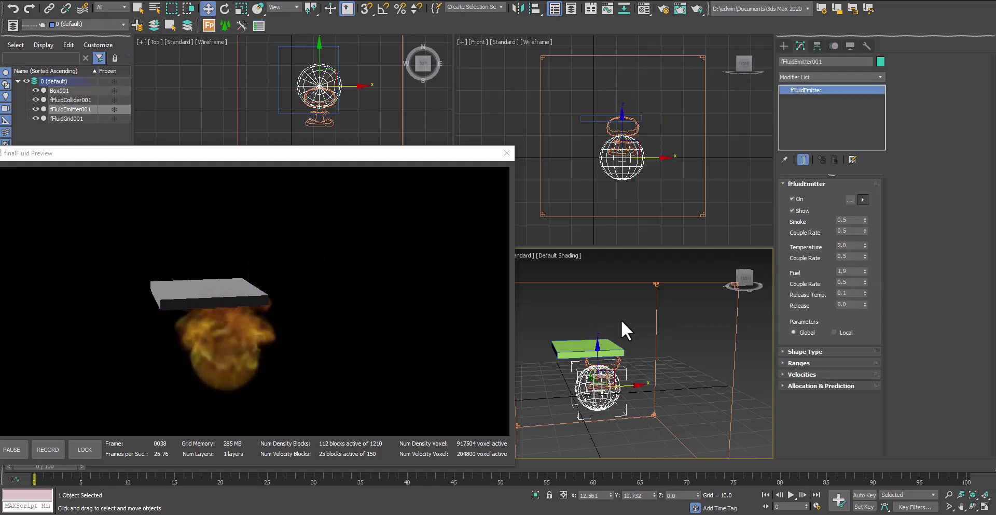
{"action": "left_click", "coordinate": [655, 364]}
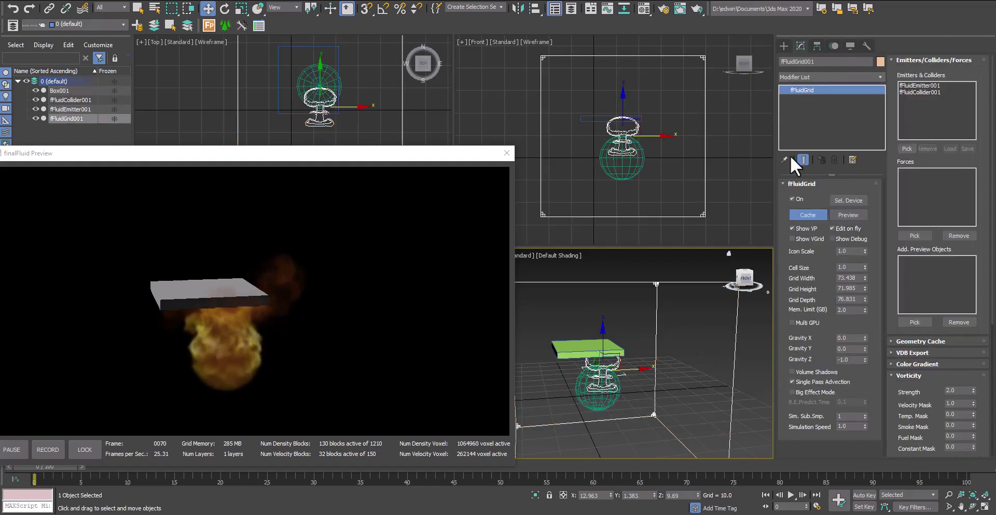
{"action": "left_click", "coordinate": [914, 375]}
{"action": "left_click", "coordinate": [913, 387]}
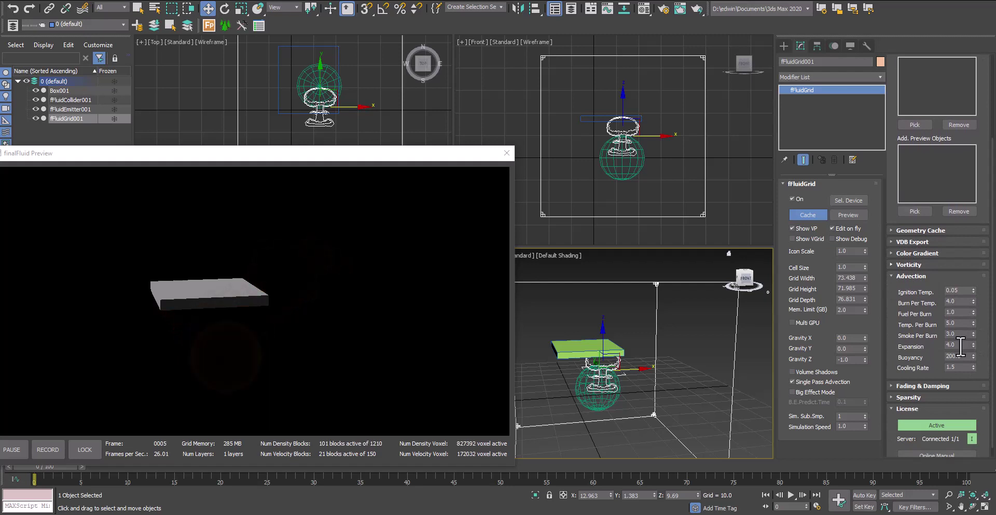
{"action": "double_click", "coordinate": [952, 368]}
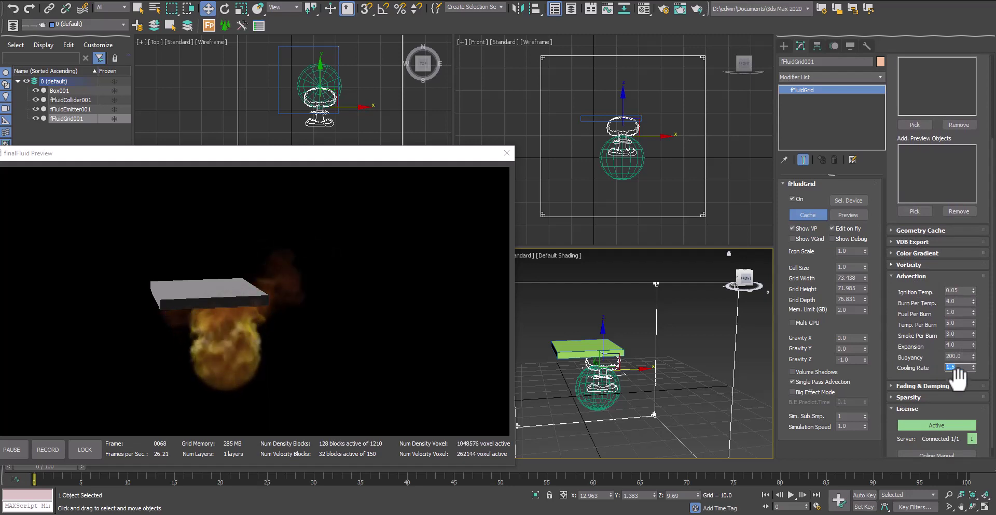
{"action": "double_click", "coordinate": [948, 302]}
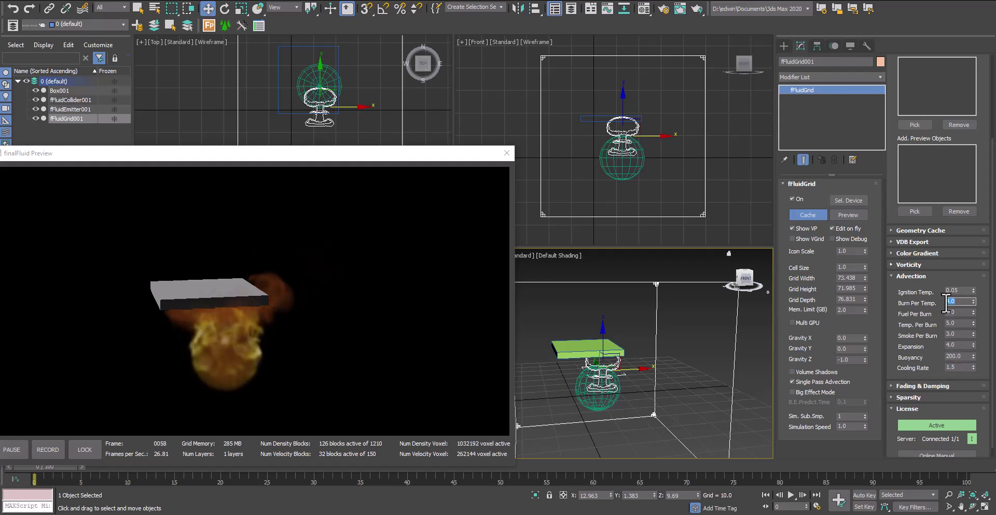
{"action": "type", "text": "2"}
{"action": "key", "text": "Return"}
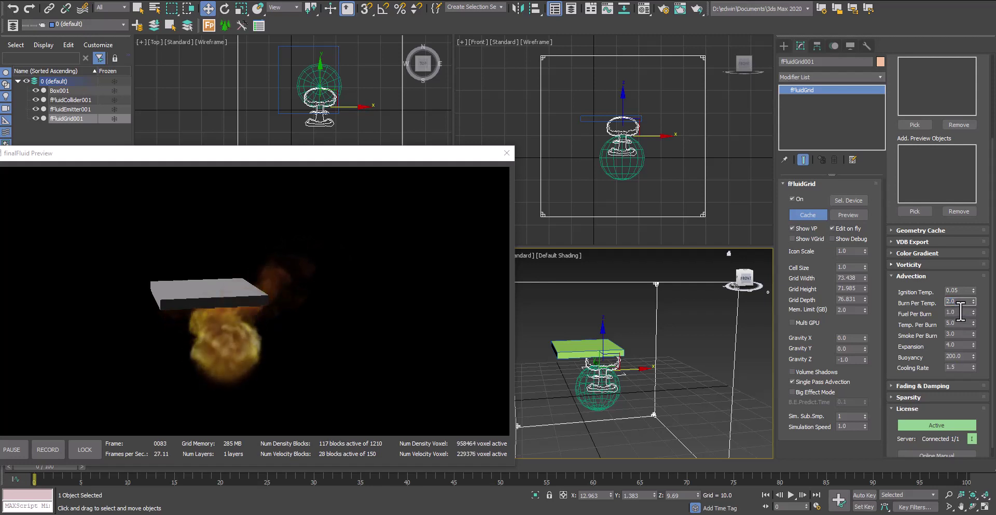
Step: Set the fluid grid's Advection Fuel Per Burn to 0.5
{"action": "double_click", "coordinate": [958, 312]}
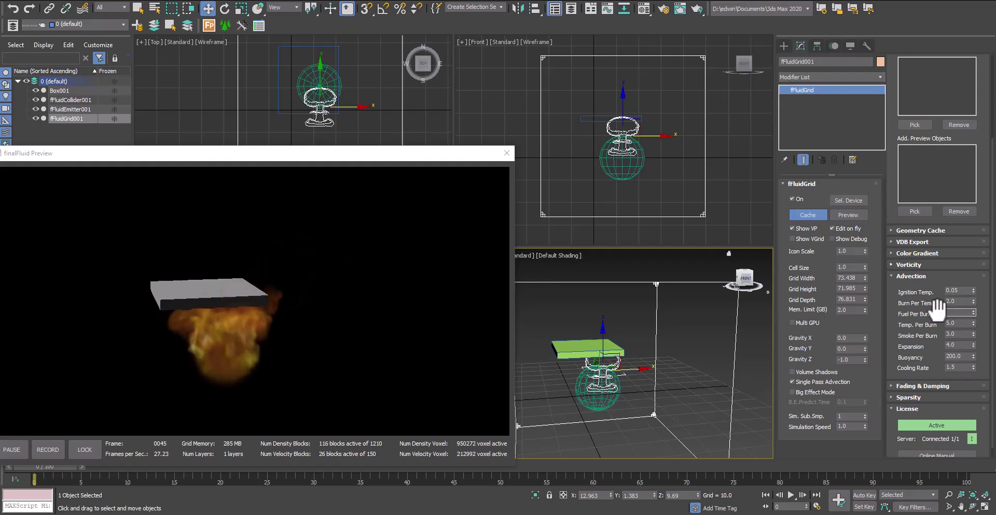
{"action": "type", "text": "0.5"}
{"action": "key", "text": "Return"}
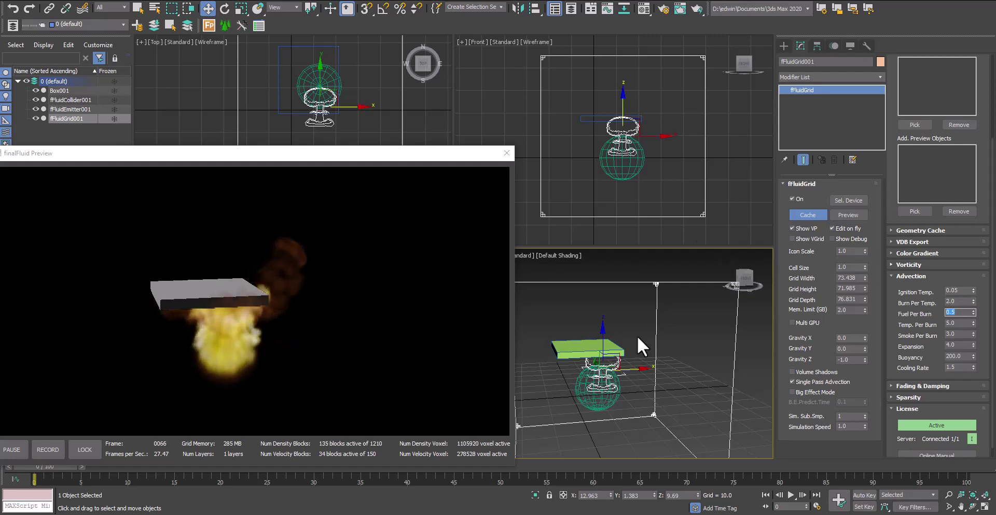
Step: Set the fluid grid's Advection Cooling Rate to 1.0
{"action": "double_click", "coordinate": [959, 367]}
{"action": "type", "text": "1.0"}
{"action": "key", "text": "Return"}
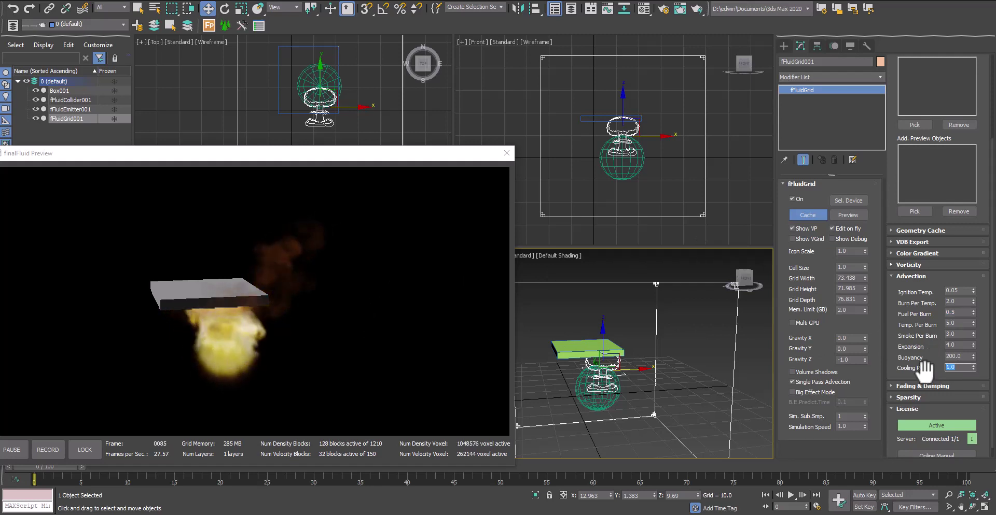
Step: Change the environment background color to a dark grey with red, green and blue at 15
{"action": "left_click", "coordinate": [316, 5]}
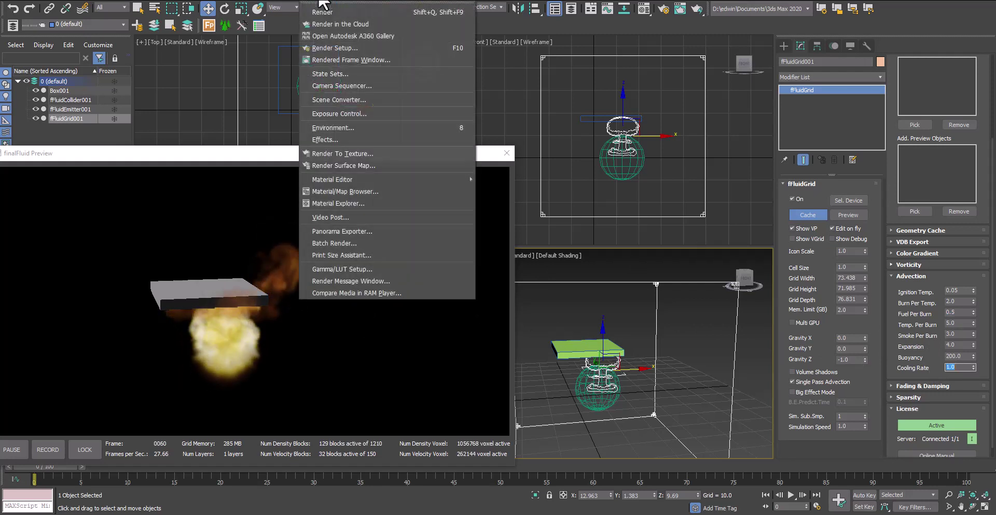
{"action": "left_click", "coordinate": [358, 129]}
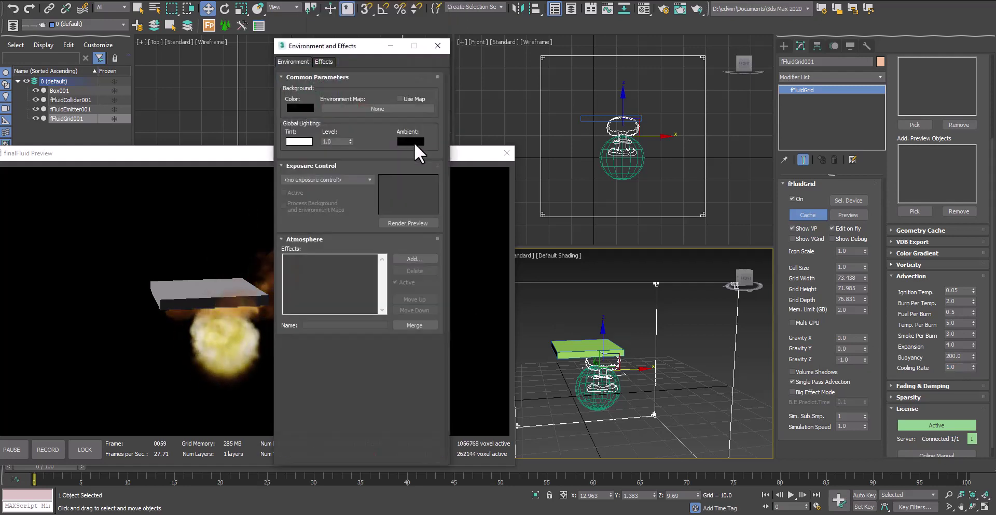
{"action": "left_click_drag", "start_coordinate": [364, 49], "coordinate": [551, 59]}
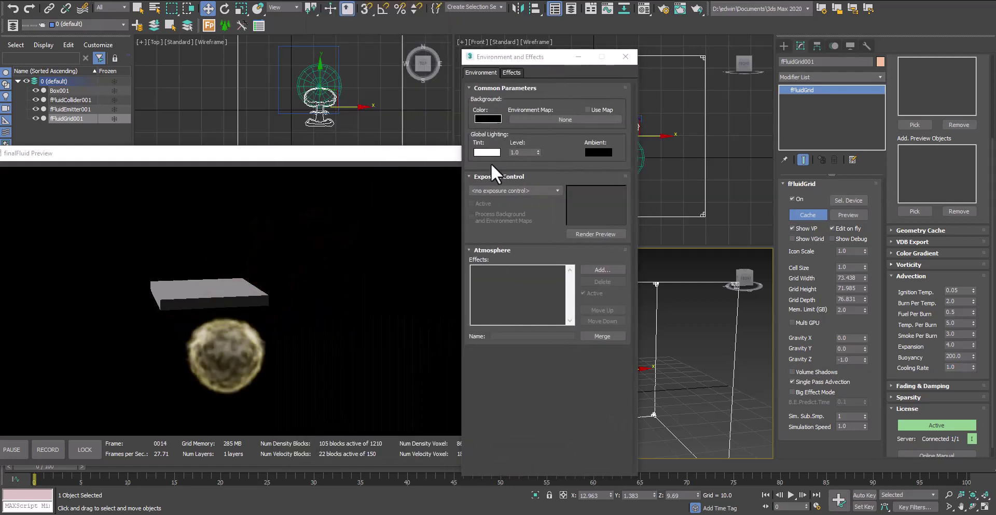
{"action": "left_click", "coordinate": [488, 118]}
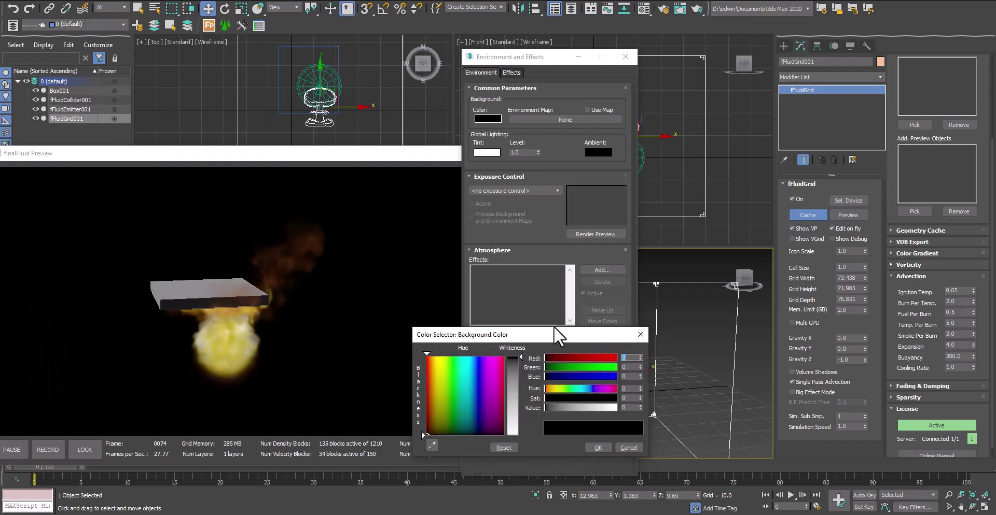
{"action": "left_click_drag", "start_coordinate": [554, 334], "coordinate": [562, 261]}
{"action": "left_click", "coordinate": [529, 285]}
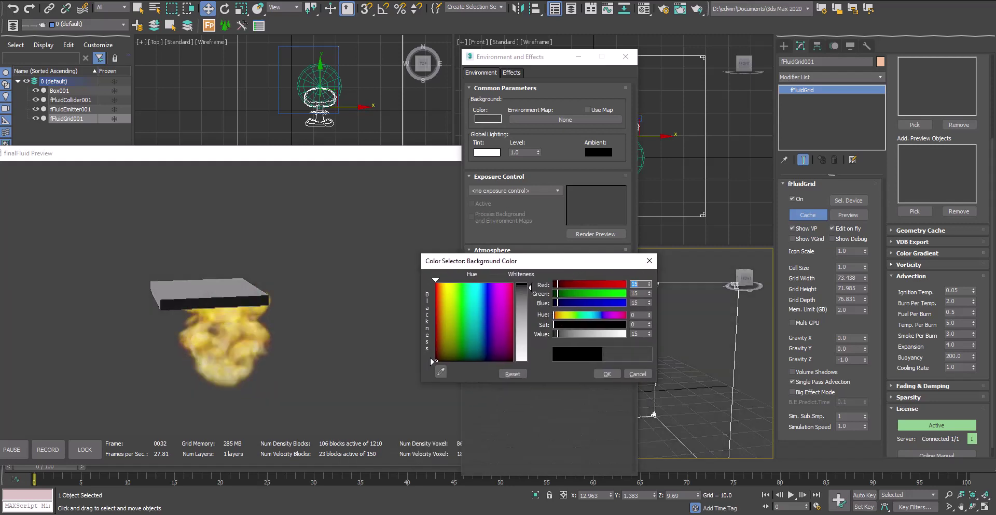
{"action": "left_click", "coordinate": [608, 372]}
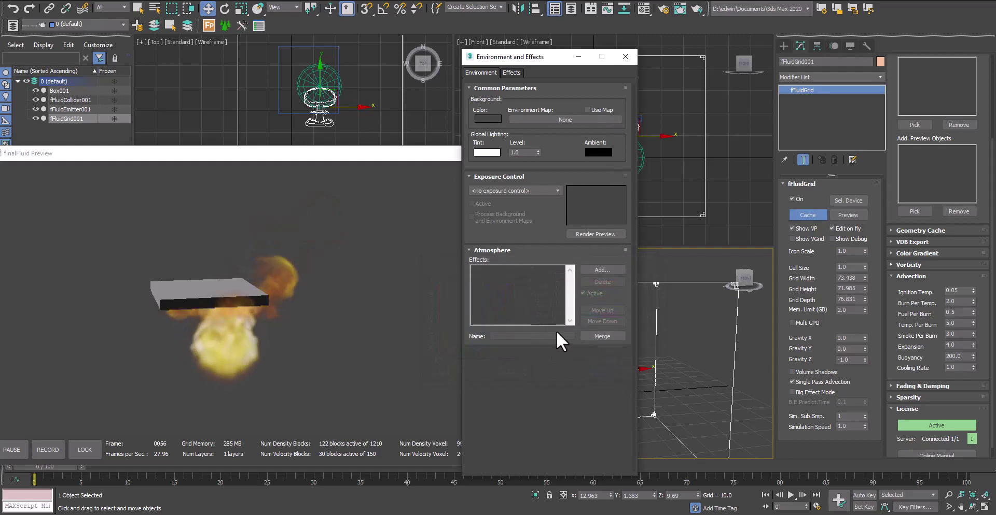
Step: Set the fluid grid's Advection Smoke Per Burn to 10.0 and close the Environment and Effects dialog
{"action": "double_click", "coordinate": [943, 335]}
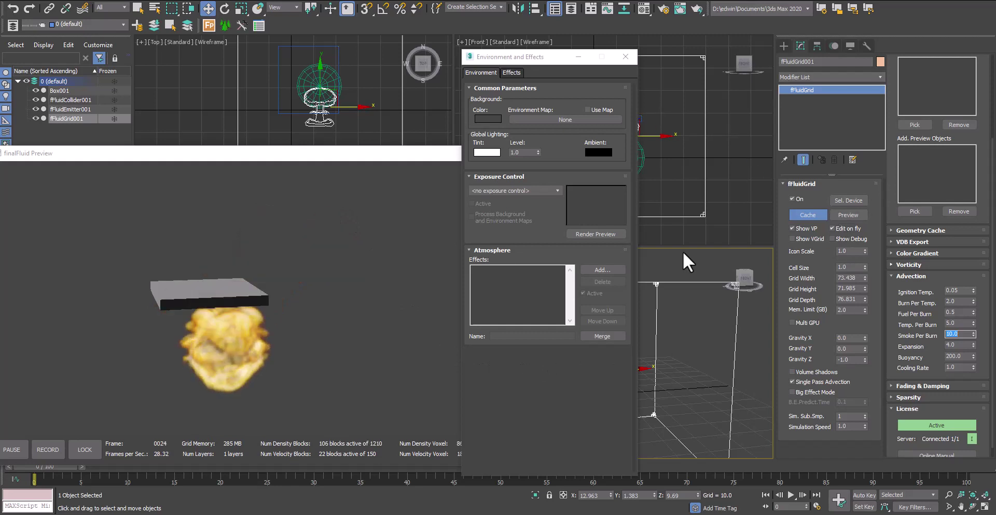
{"action": "left_click", "coordinate": [625, 57]}
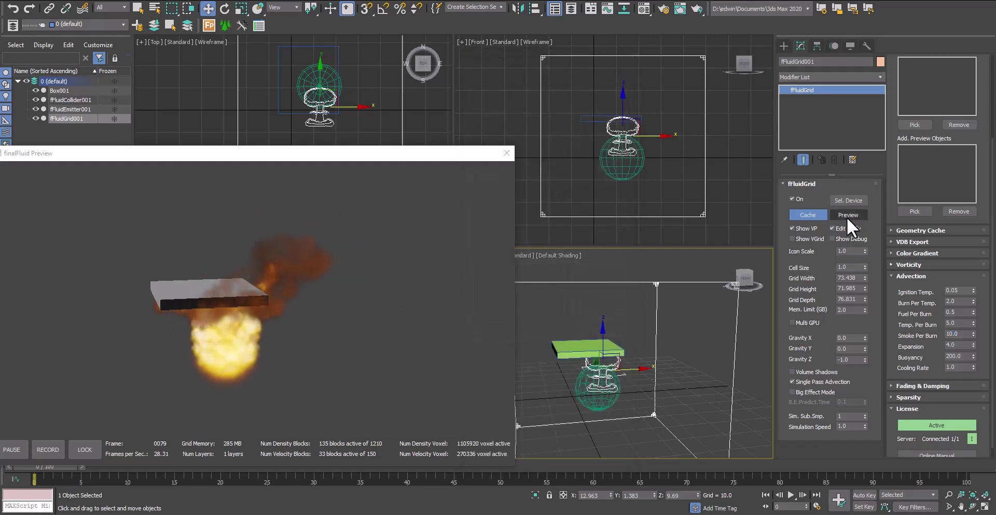
Step: Turn on the grid's debug display, set its Cell Size to 0.7, and turn the debug display off again
{"action": "left_click", "coordinate": [835, 239]}
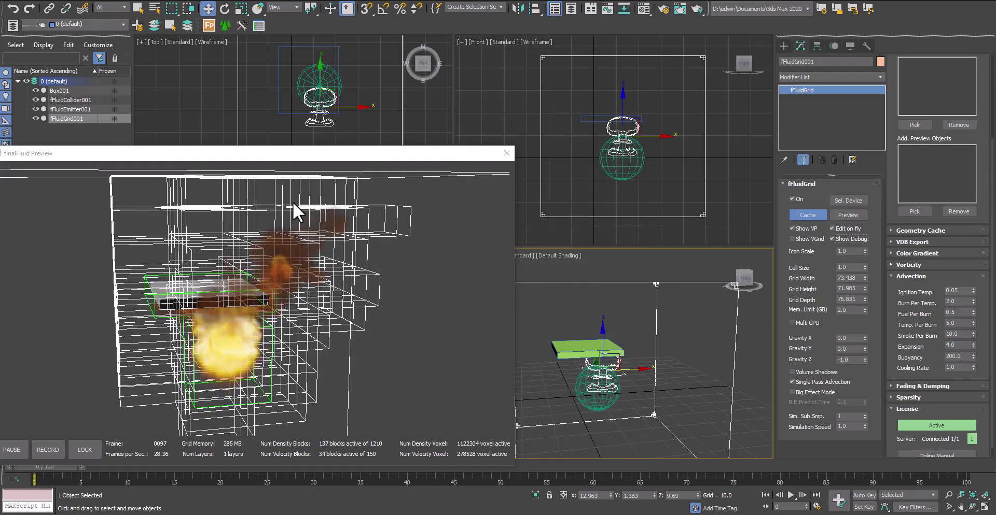
{"action": "double_click", "coordinate": [851, 267]}
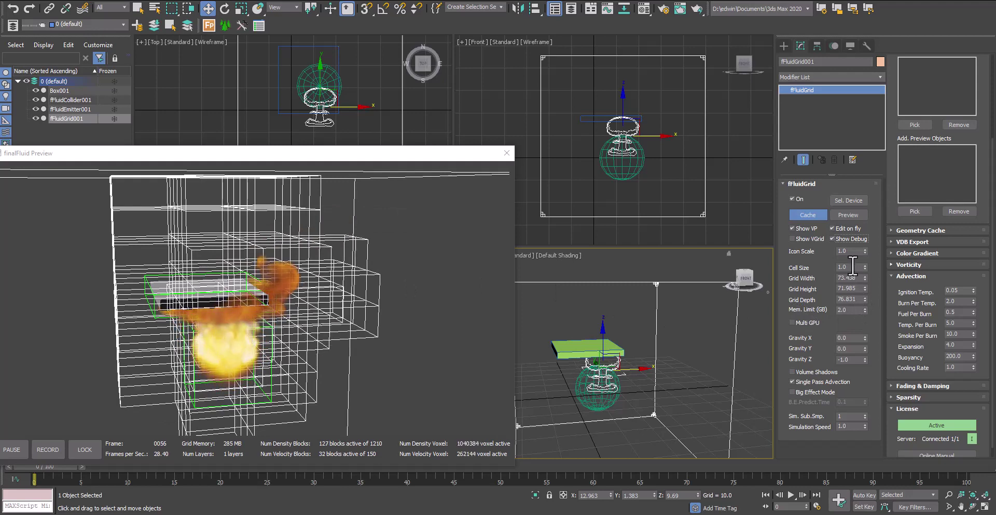
{"action": "type", "text": "0."}
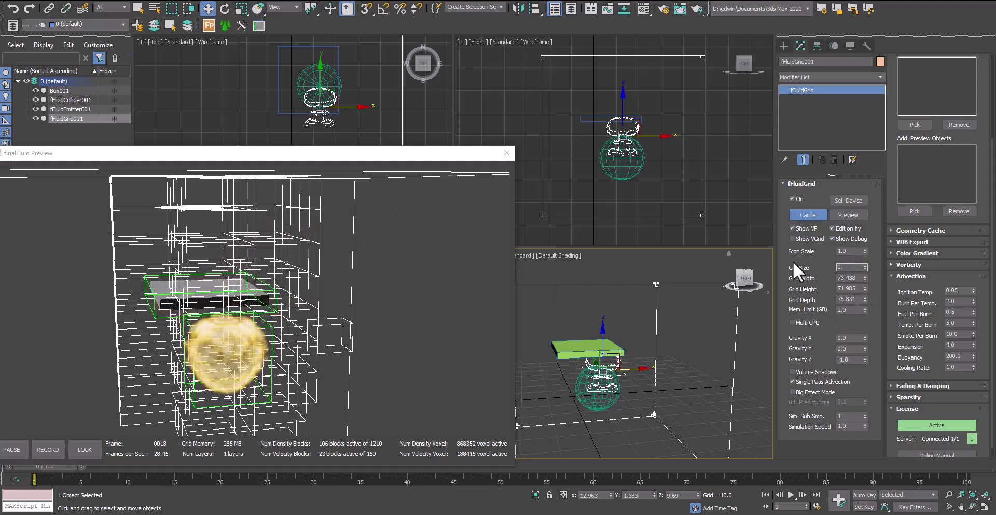
{"action": "type", "text": "17"}
{"action": "key", "text": "Return"}
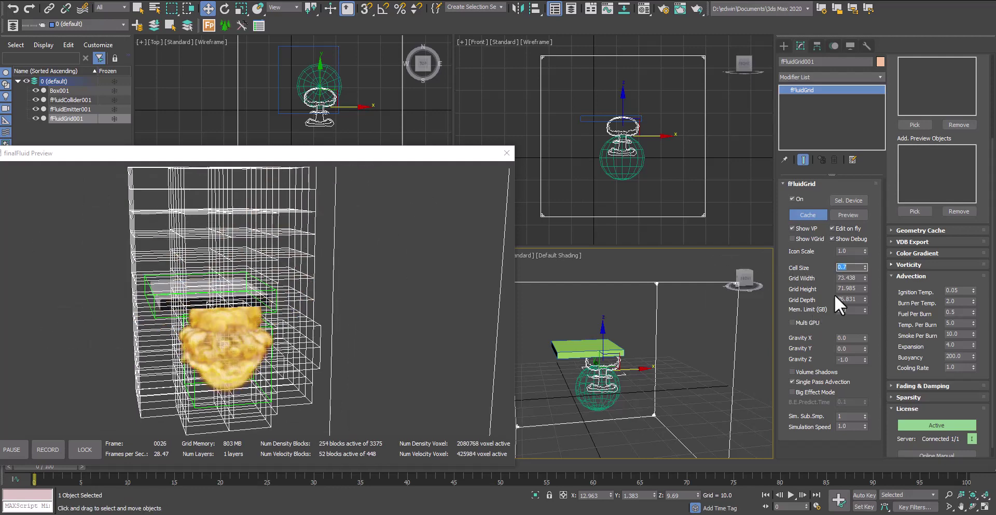
{"action": "left_click", "coordinate": [832, 239]}
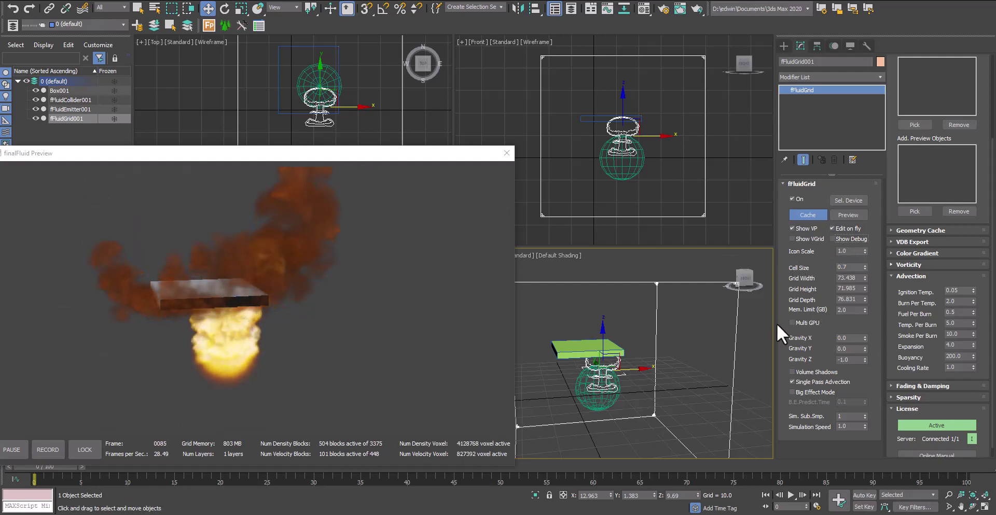
Step: Set the fluid grid's Advection Cooling Rate to 1.2
{"action": "left_click", "coordinate": [957, 368]}
{"action": "type", "text": "1.2"}
{"action": "key", "text": "Return"}
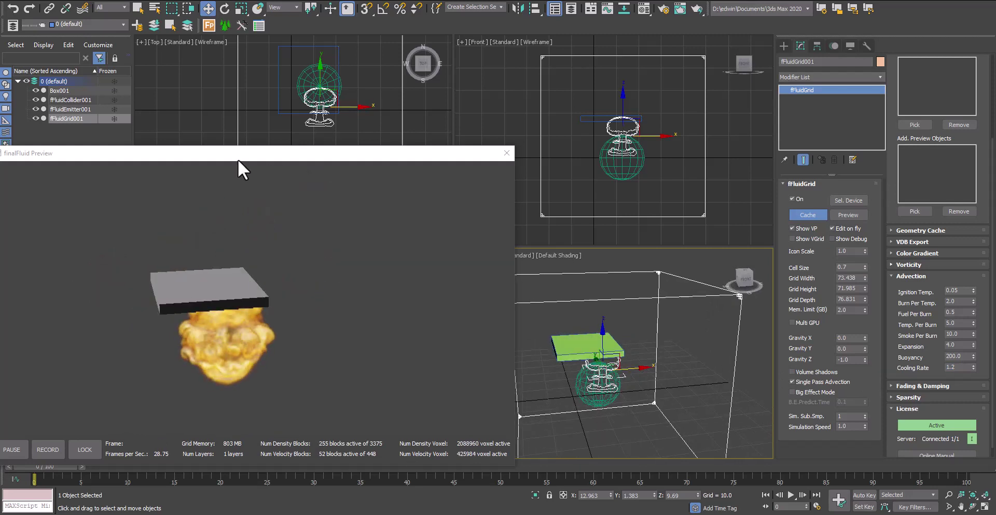
Step: Pause the fire preview, orbit the Perspective view to another angle, resume the simulation, and close the preview window
{"action": "left_click_drag", "start_coordinate": [237, 156], "coordinate": [294, 84]}
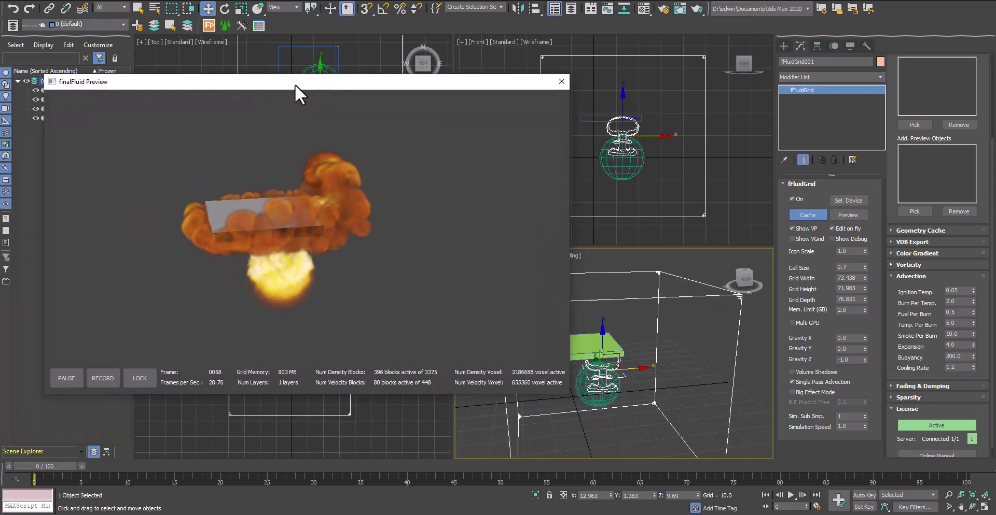
{"action": "left_click", "coordinate": [67, 377]}
{"action": "middle_click_drag", "start_coordinate": [602, 394], "coordinate": [569, 393], "text": "alt"}
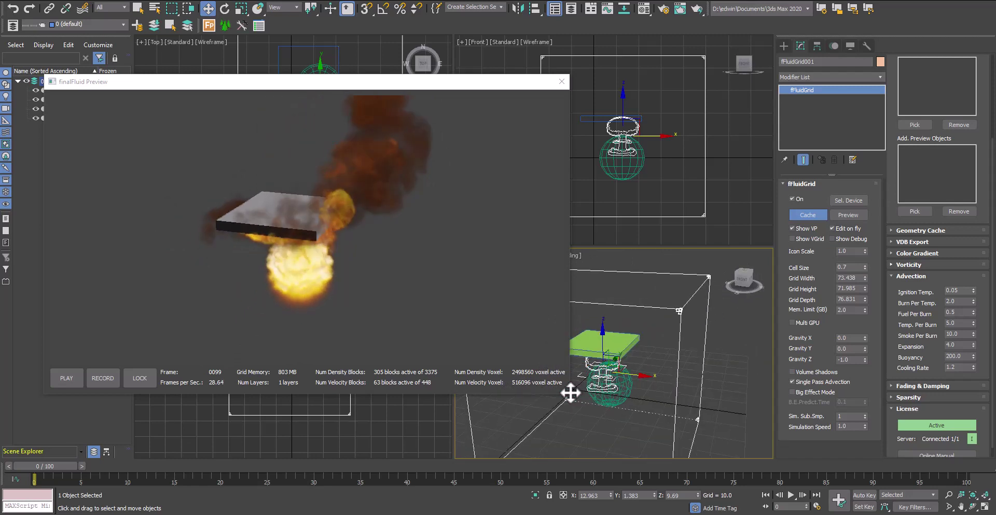
{"action": "left_click", "coordinate": [70, 378]}
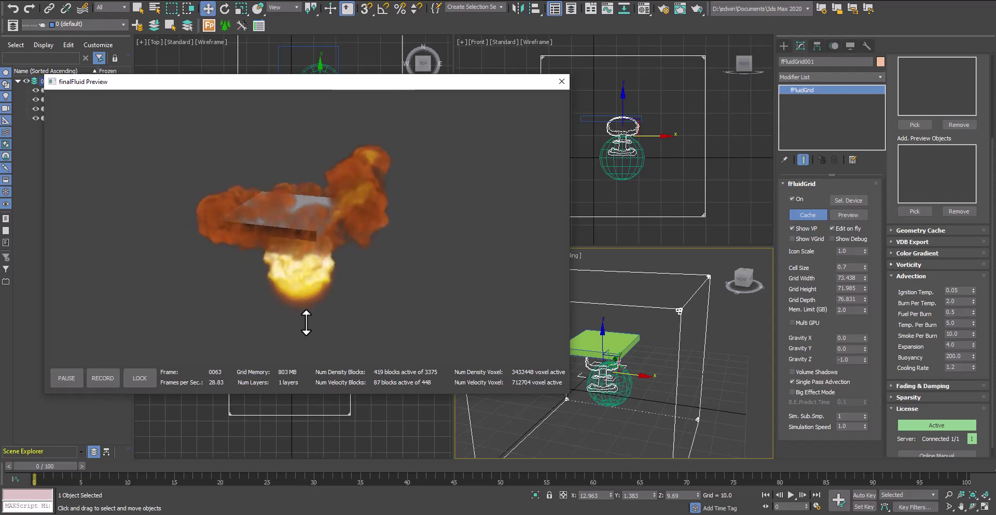
{"action": "left_click", "coordinate": [562, 81]}
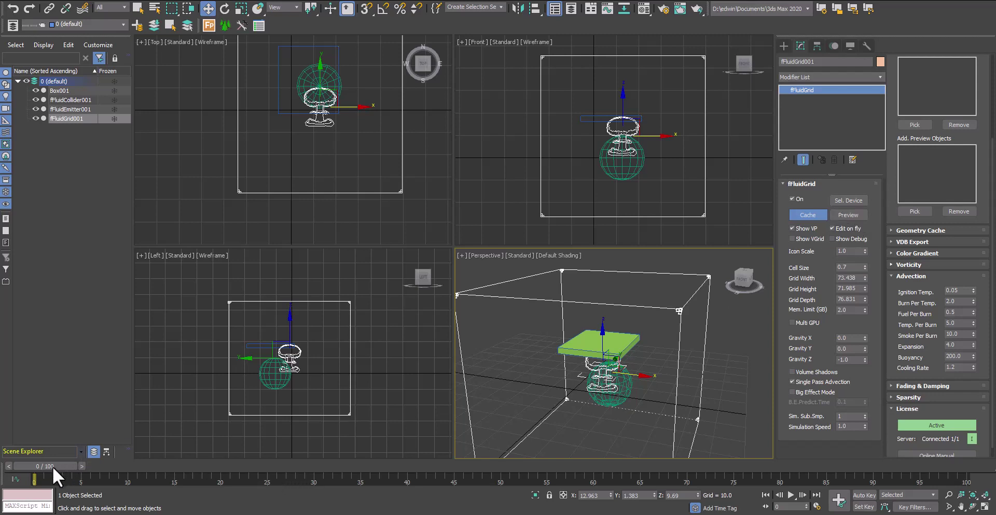
Step: Go to frame 26, render the Perspective view with finalRender, and close the framebuffer
{"action": "left_click_drag", "start_coordinate": [54, 467], "coordinate": [292, 463]}
{"action": "key", "text": "w"}
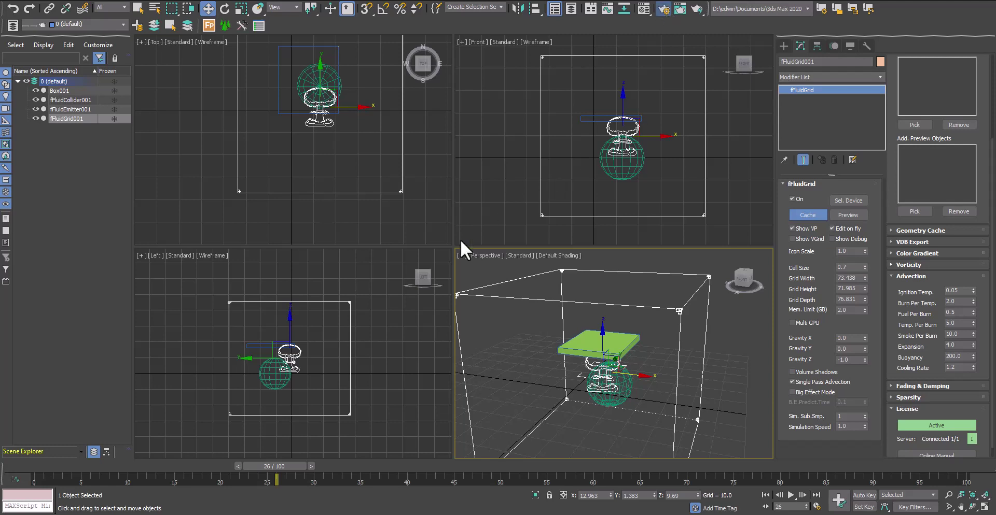
{"action": "key", "text": "F10"}
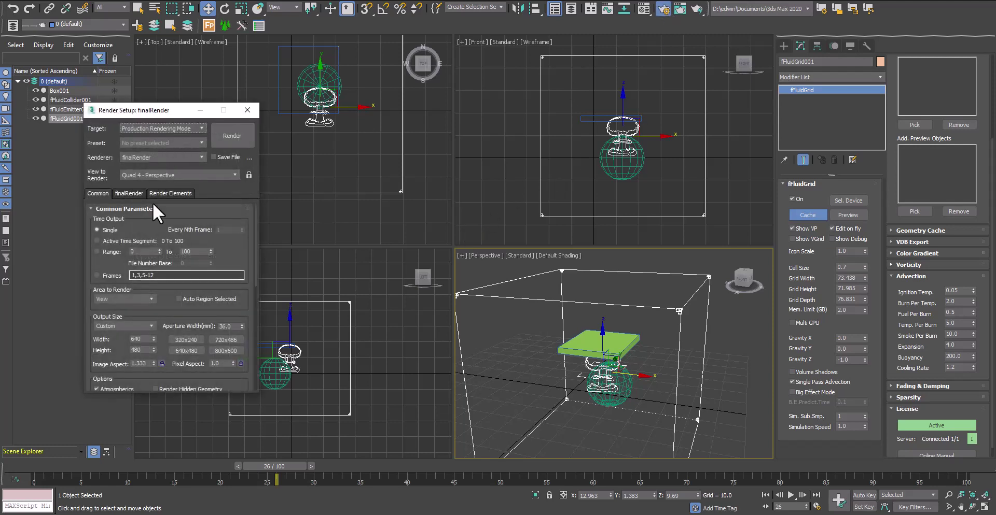
{"action": "left_click", "coordinate": [232, 136]}
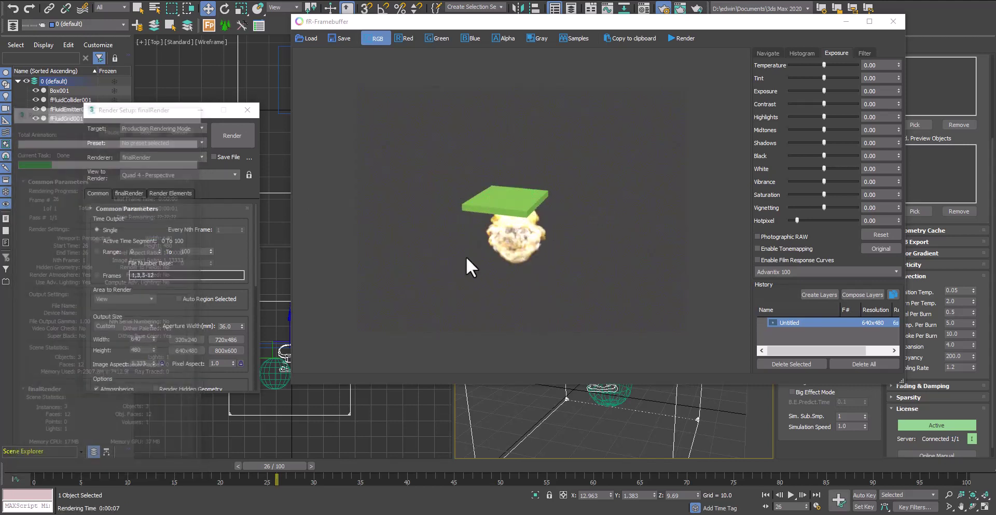
{"action": "left_click", "coordinate": [892, 22]}
Step: Go to frame 49, render the Perspective view, and close the framebuffer
{"action": "left_click_drag", "start_coordinate": [271, 469], "coordinate": [340, 469]}
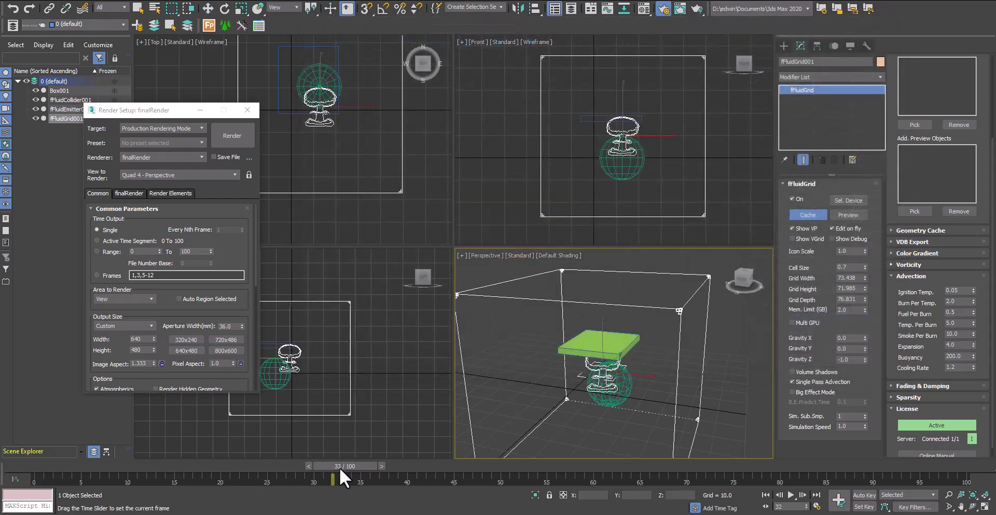
{"action": "key", "text": "w"}
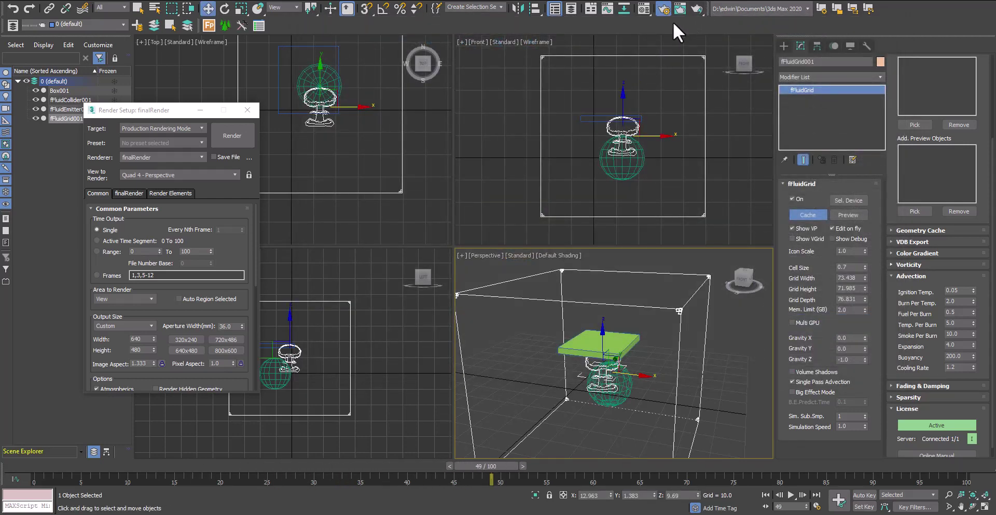
{"action": "left_click", "coordinate": [693, 7]}
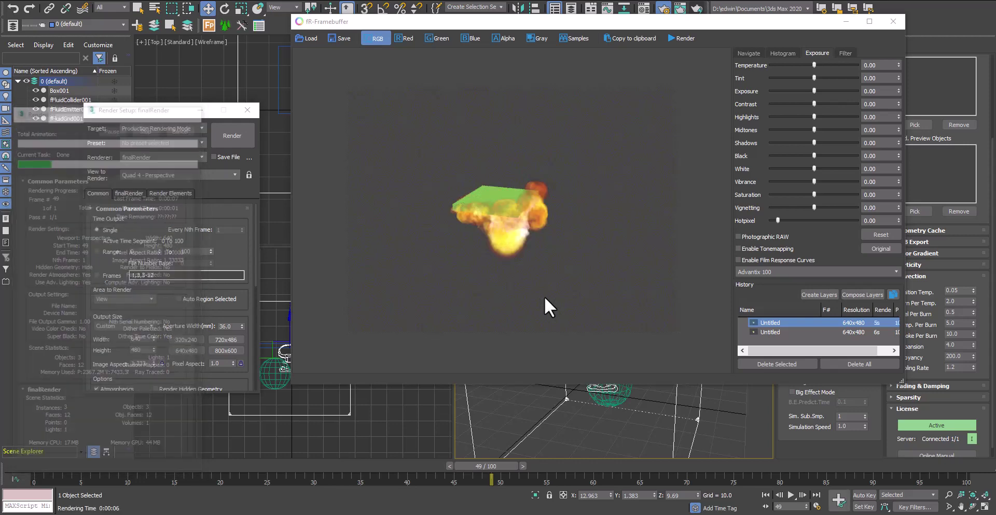
{"action": "left_click", "coordinate": [895, 20]}
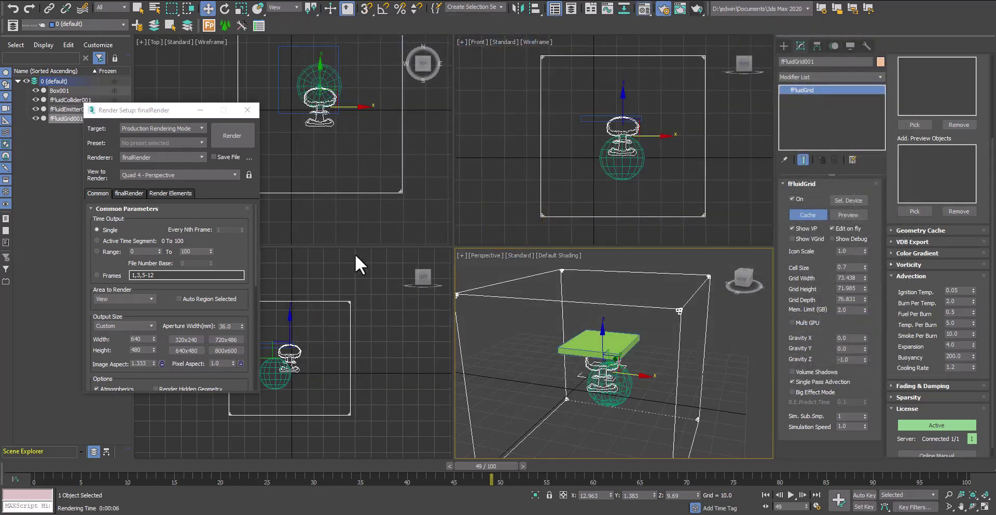
Step: Make the first material slot a finalRender fR-PyroVDB material, assign it to the selected fluid grid, and render frame 49
{"action": "key", "text": "m"}
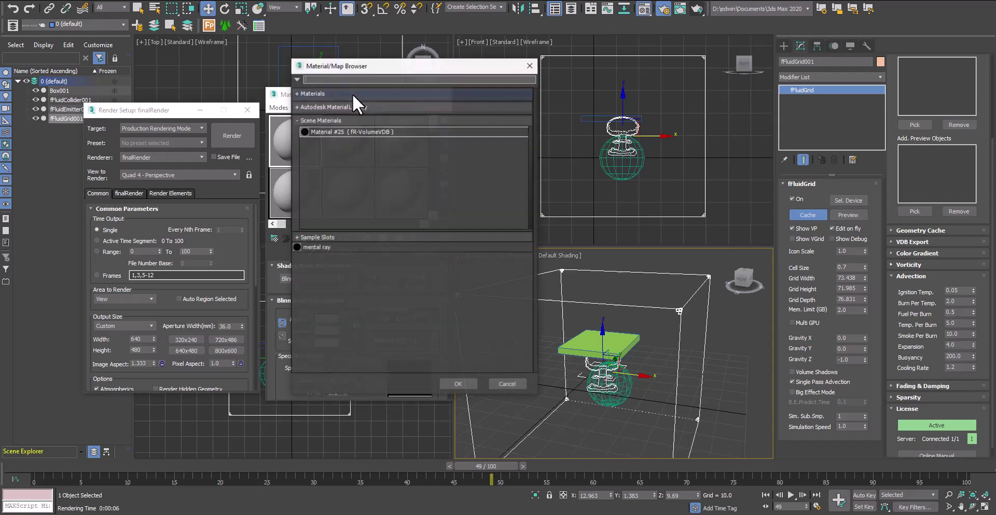
{"action": "left_click", "coordinate": [295, 94]}
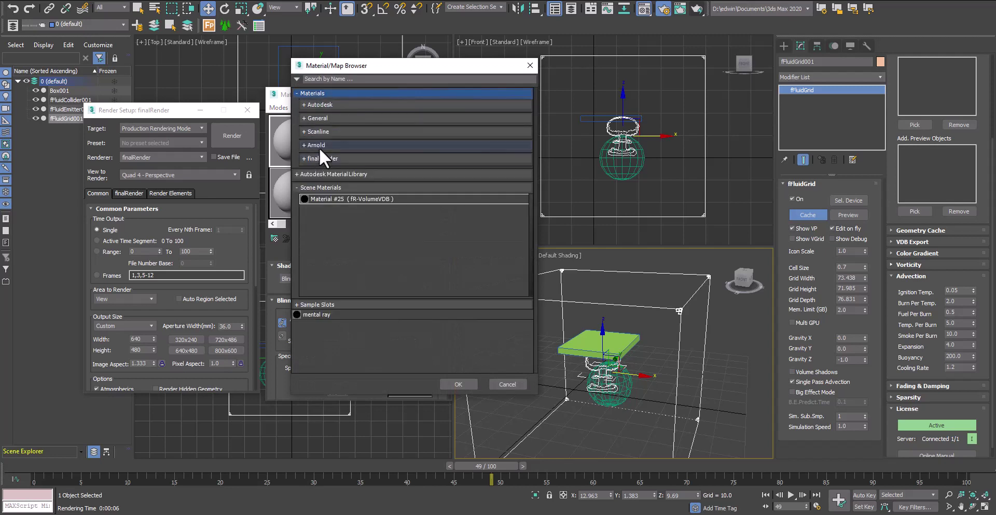
{"action": "left_click", "coordinate": [306, 158]}
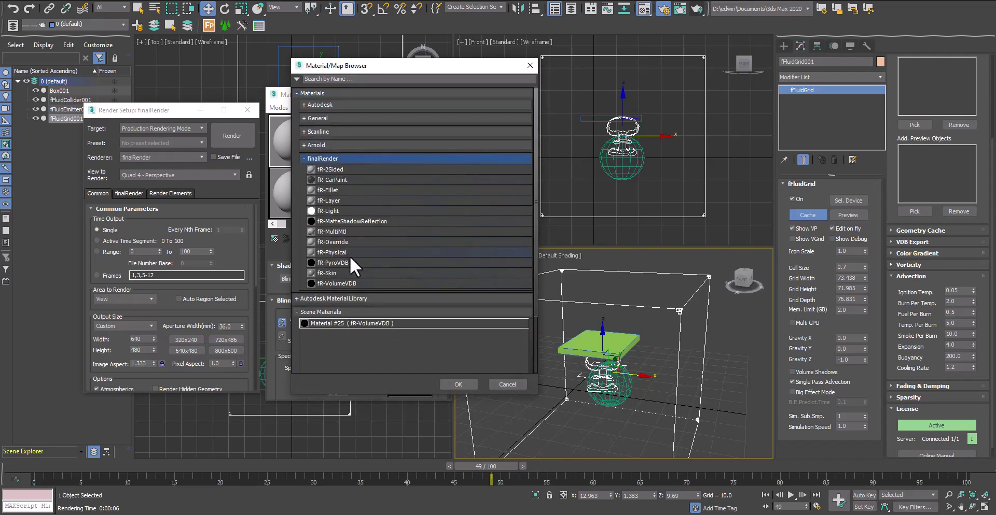
{"action": "left_click", "coordinate": [345, 264]}
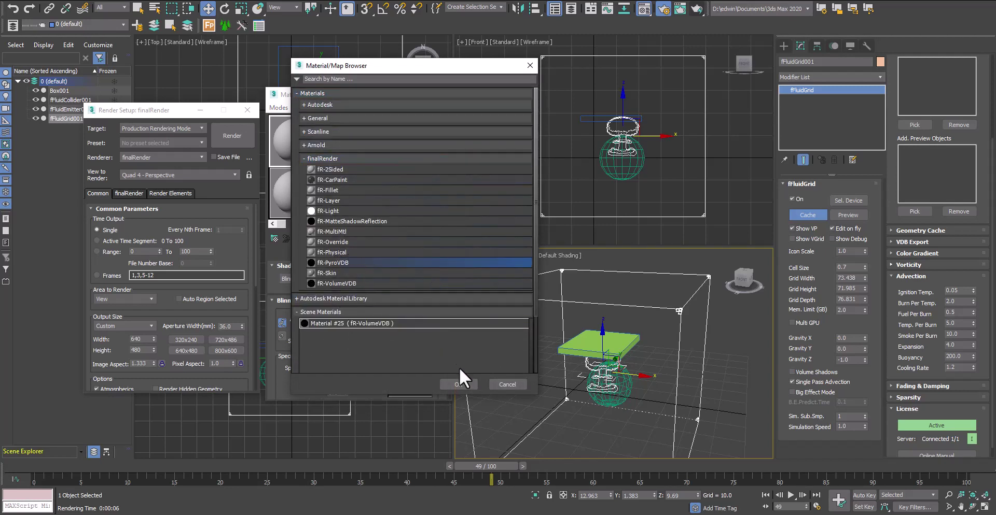
{"action": "left_click", "coordinate": [461, 385]}
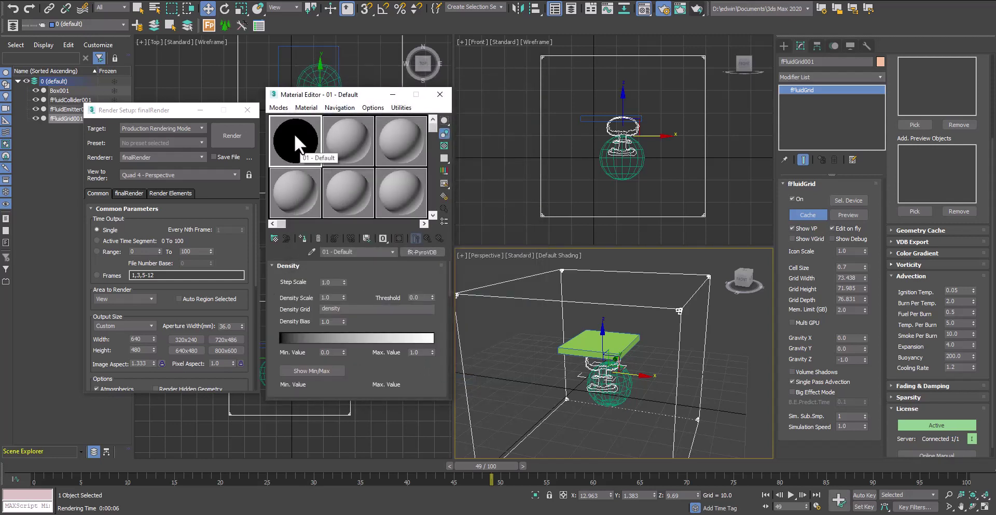
{"action": "left_click", "coordinate": [304, 237]}
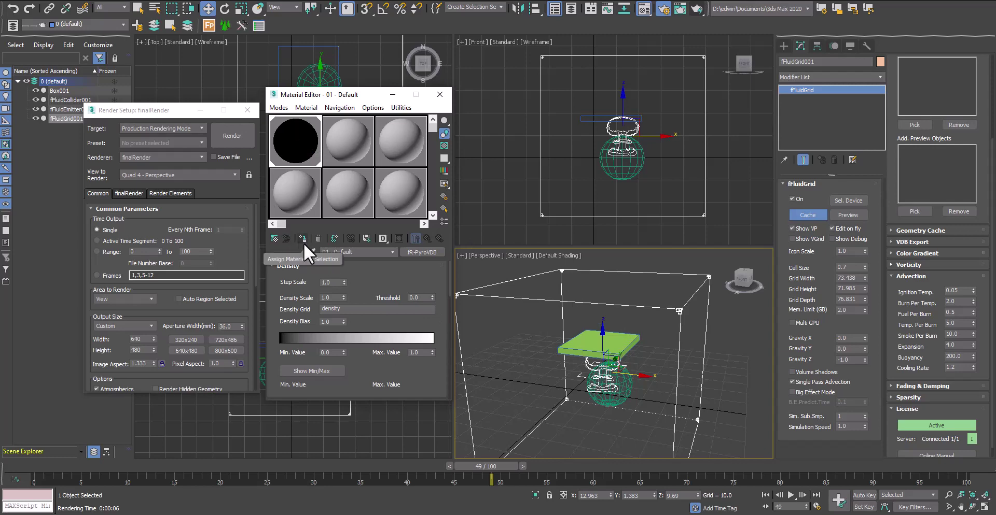
{"action": "left_click", "coordinate": [696, 8]}
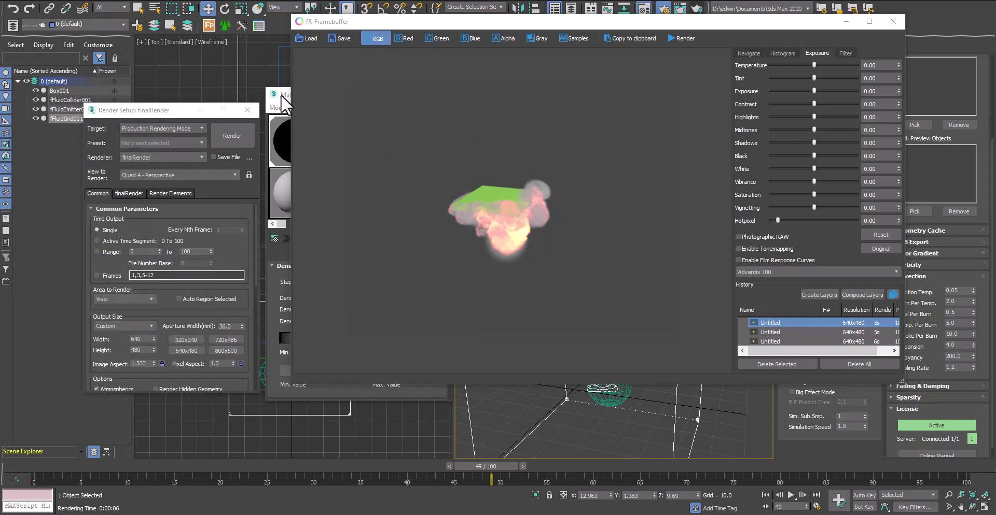
Step: Look through the fR-PyroVDB material's emission and color-per-temperature settings beside the render, and close the framebuffer and Material Editor
{"action": "left_click_drag", "start_coordinate": [281, 96], "coordinate": [115, 70]}
{"action": "mouse_move", "coordinate": [212, 299]}
{"action": "left_mouse_down"}
{"action": "mouse_move", "coordinate": [196, 210]}
{"action": "mouse_move", "coordinate": [207, 111]}
{"action": "left_mouse_up"}
{"action": "mouse_move", "coordinate": [262, 251]}
{"action": "left_mouse_down"}
{"action": "mouse_move", "coordinate": [249, 186]}
{"action": "mouse_move", "coordinate": [253, 121]}
{"action": "left_mouse_up"}
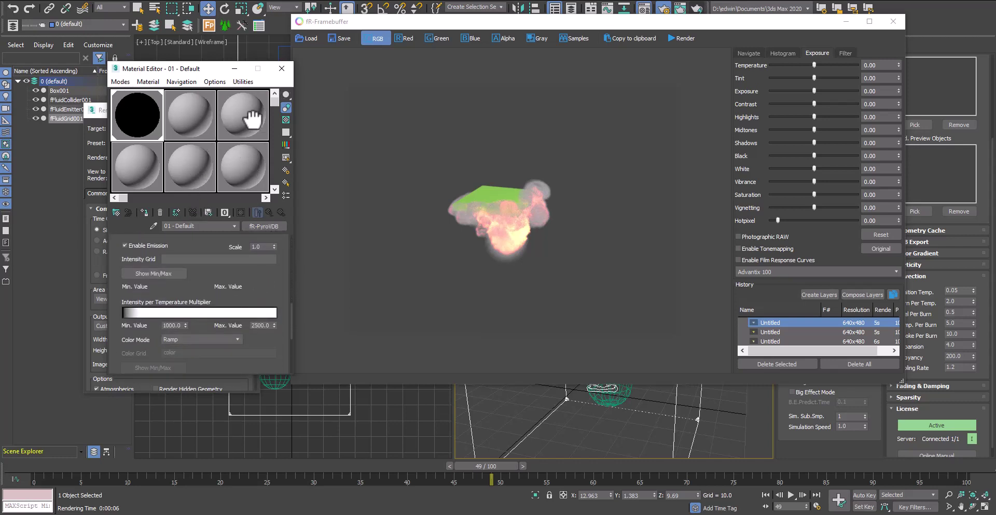
{"action": "left_click_drag", "start_coordinate": [260, 305], "coordinate": [258, 284]}
{"action": "left_click_drag", "start_coordinate": [258, 323], "coordinate": [259, 242]}
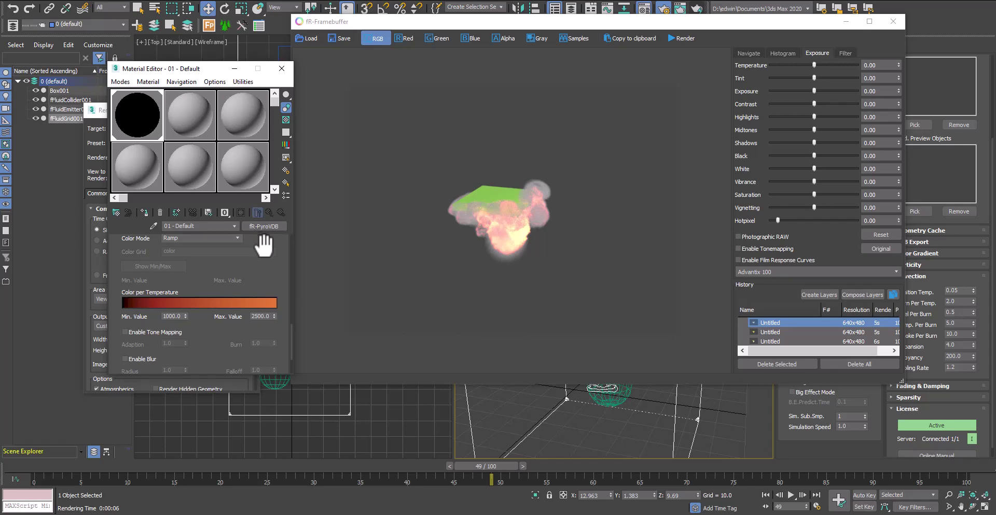
{"action": "left_click", "coordinate": [897, 22]}
{"action": "left_click", "coordinate": [281, 68]}
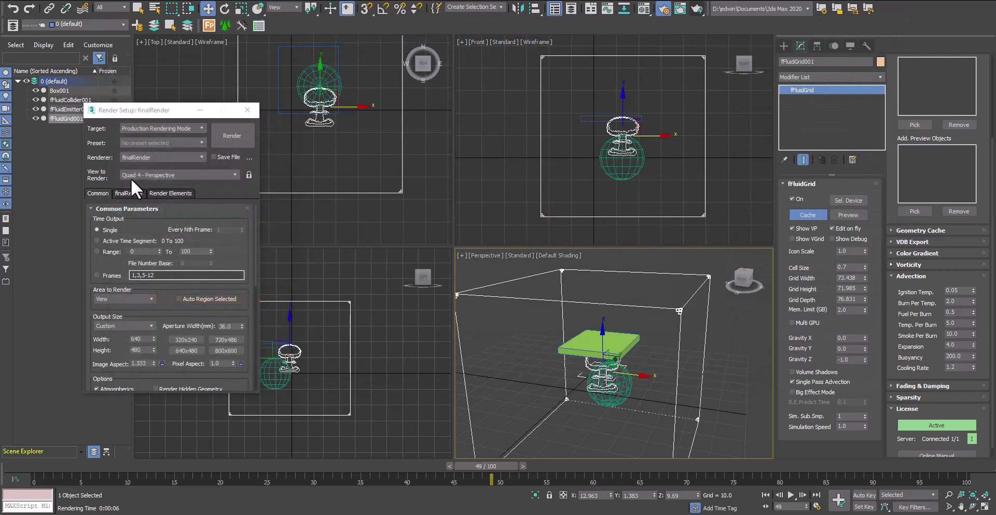